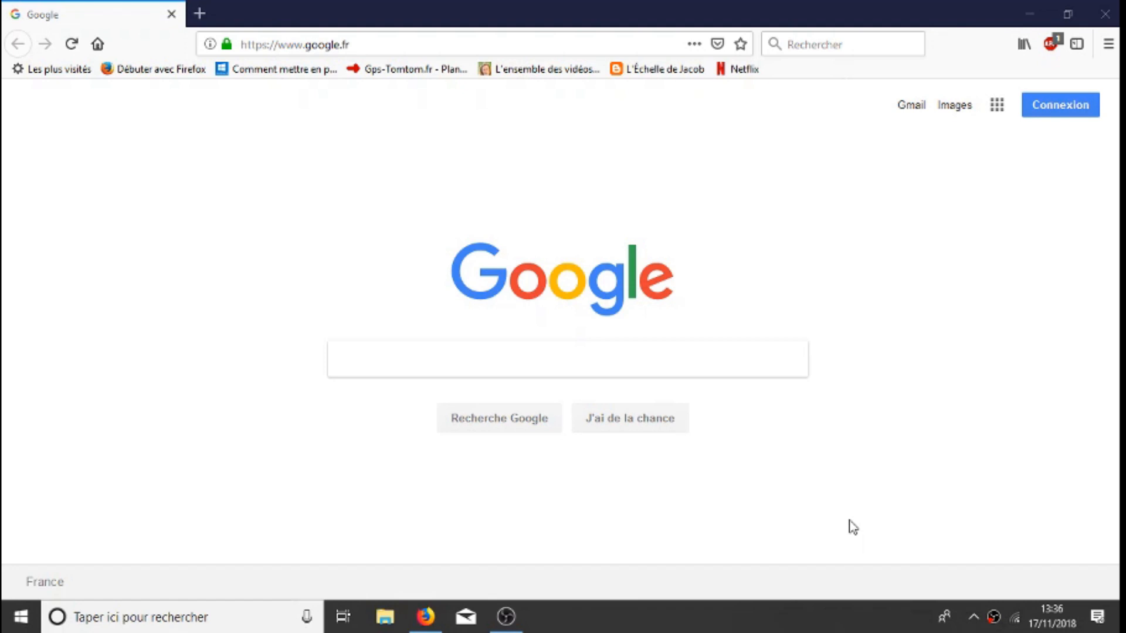
Search Google for "librecad" and open the official LibreCAD website from the results.
left_click(786, 497)
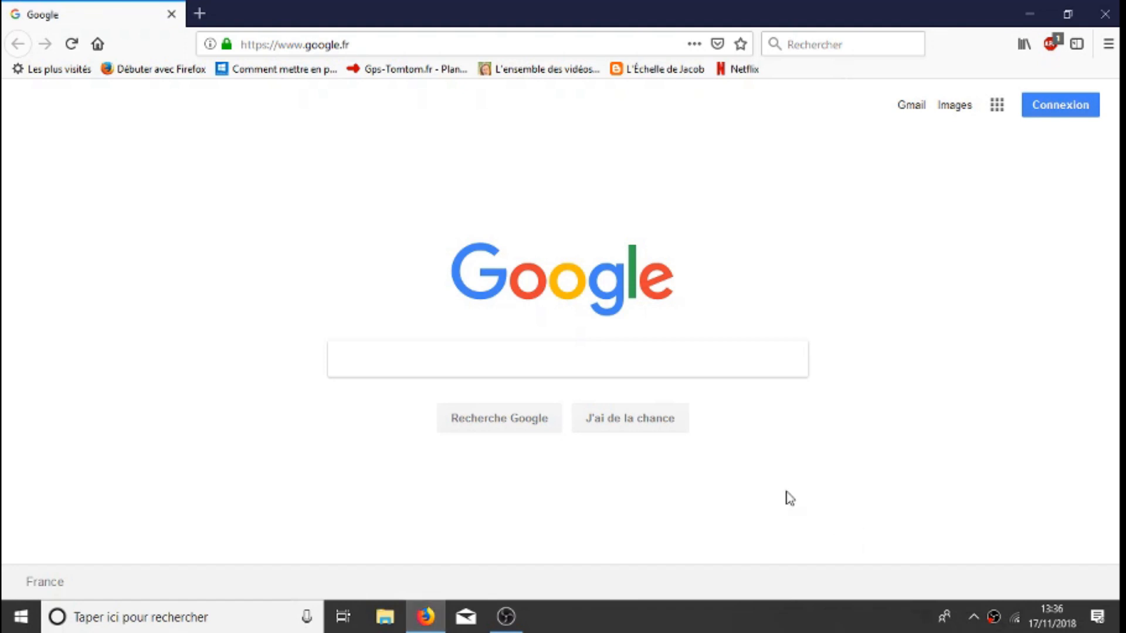
left_click(743, 368)
type("lib")
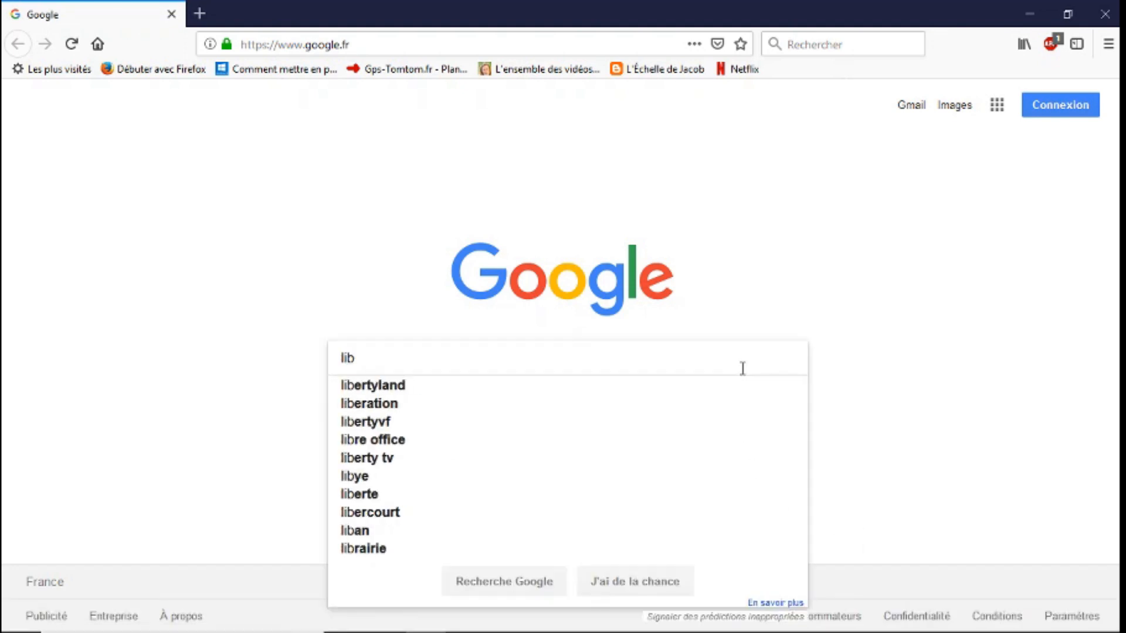
type("recad")
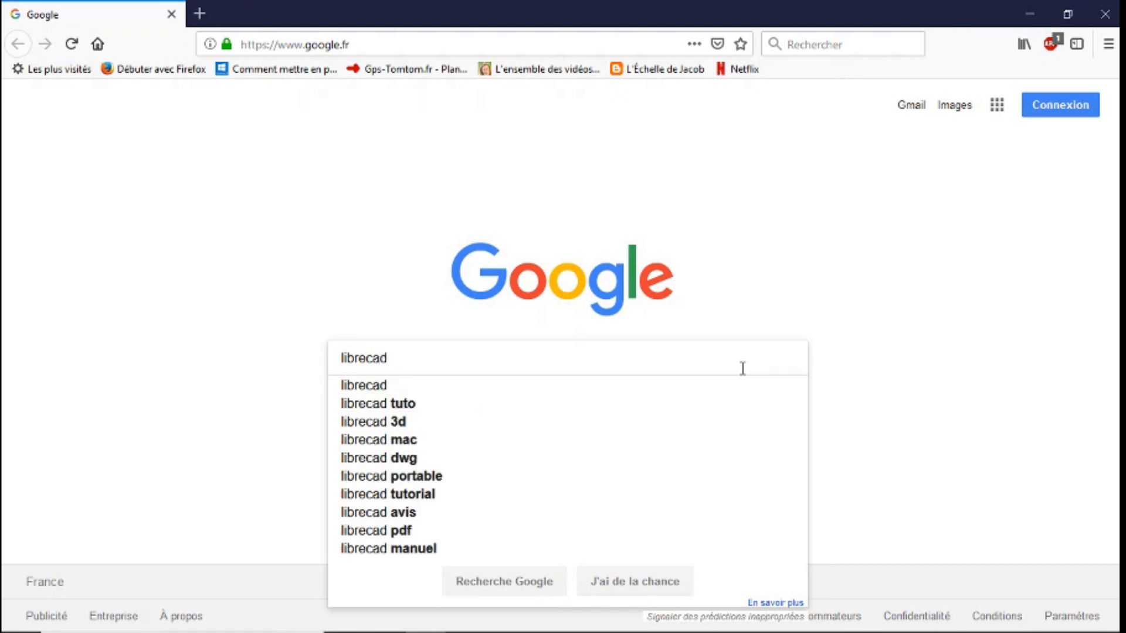
key("Return")
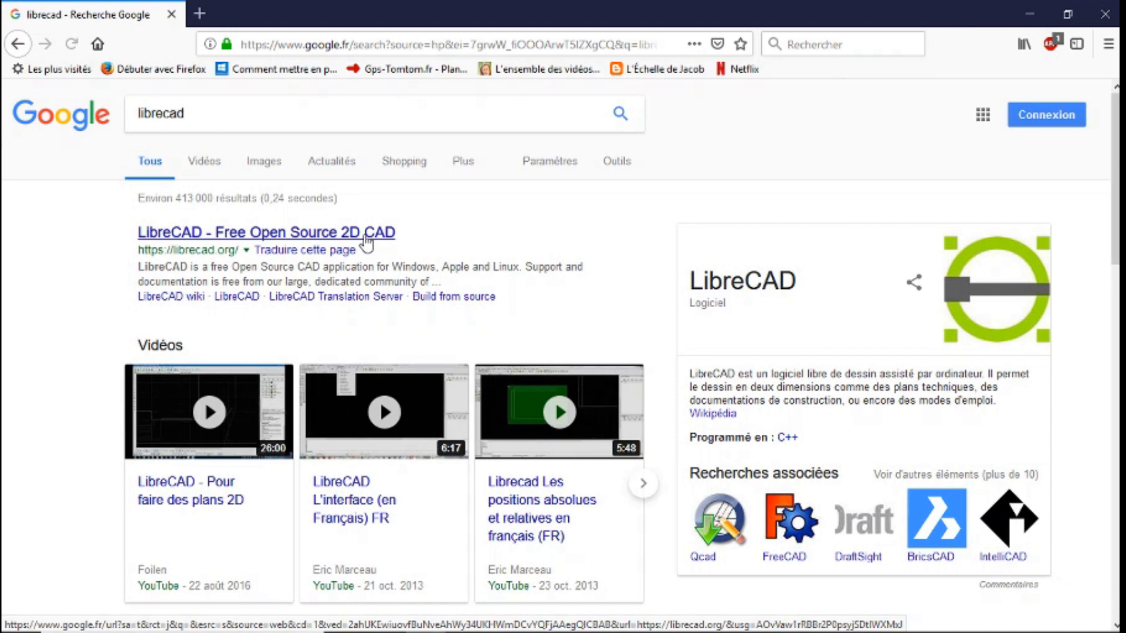
left_click(367, 238)
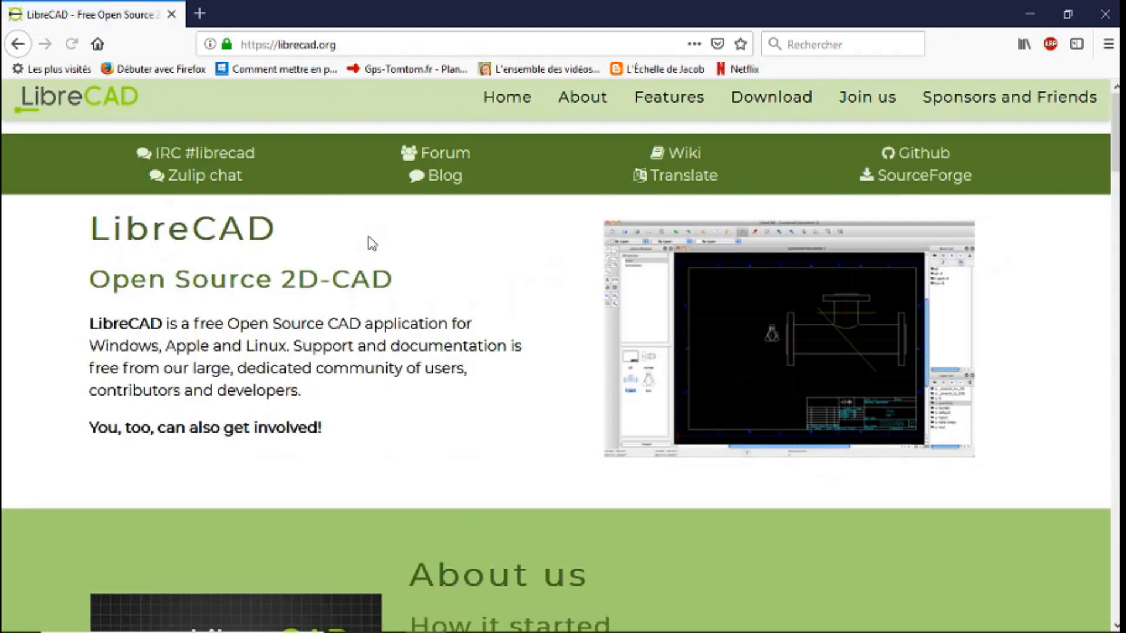
Download the Windows installer LibreCAD-Installer-2.1.3.exe from SourceForge and save the file.
left_click(774, 103)
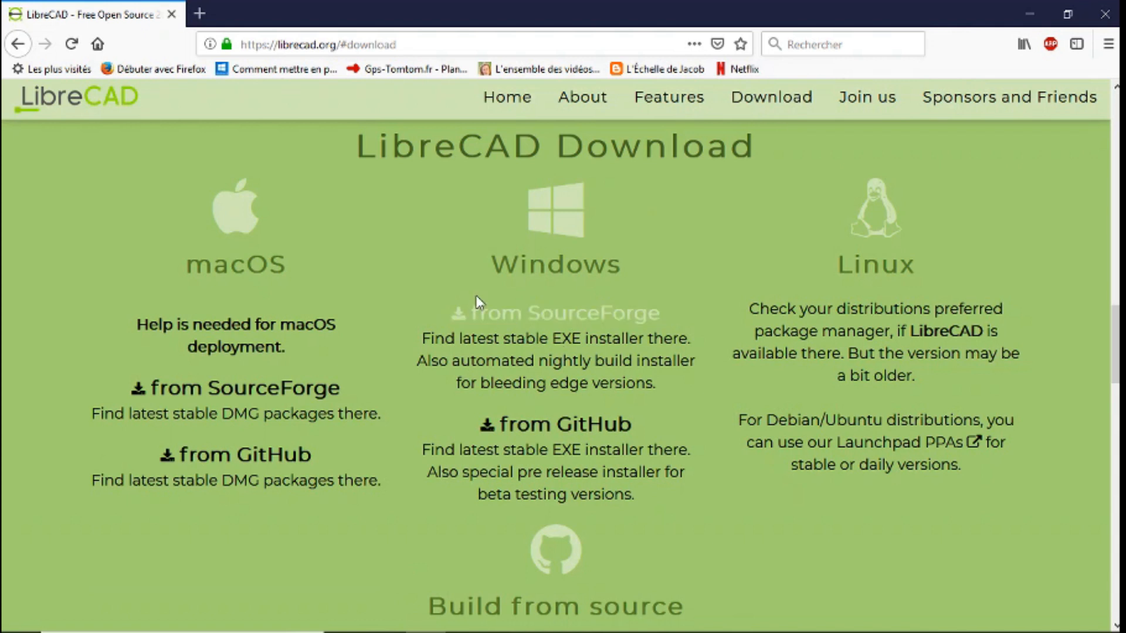
left_click(571, 321)
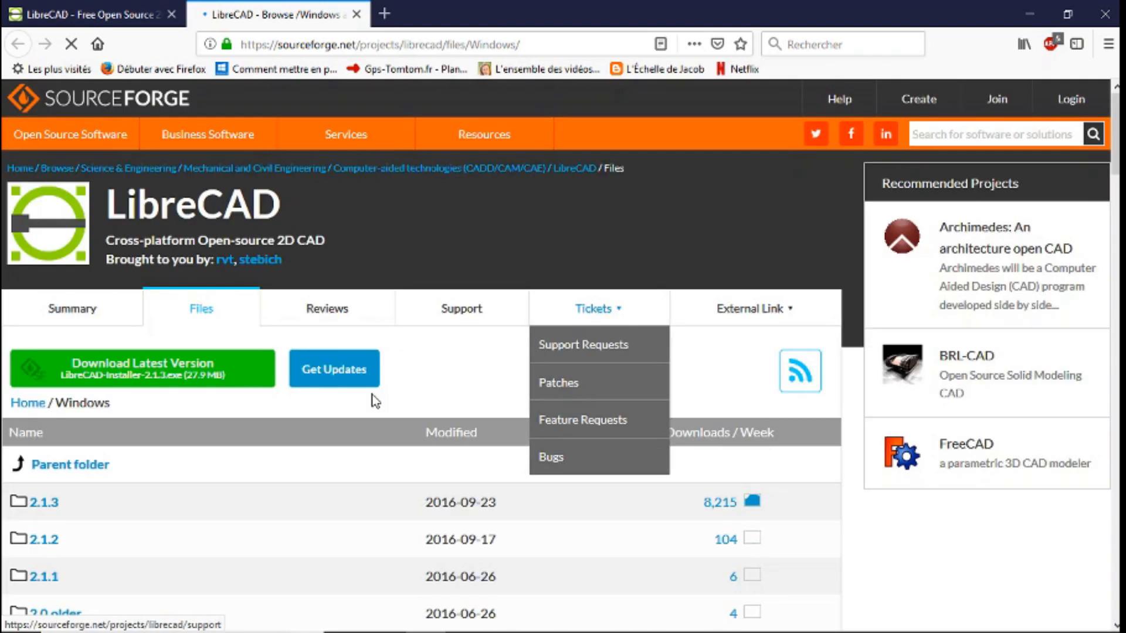
left_click(179, 376)
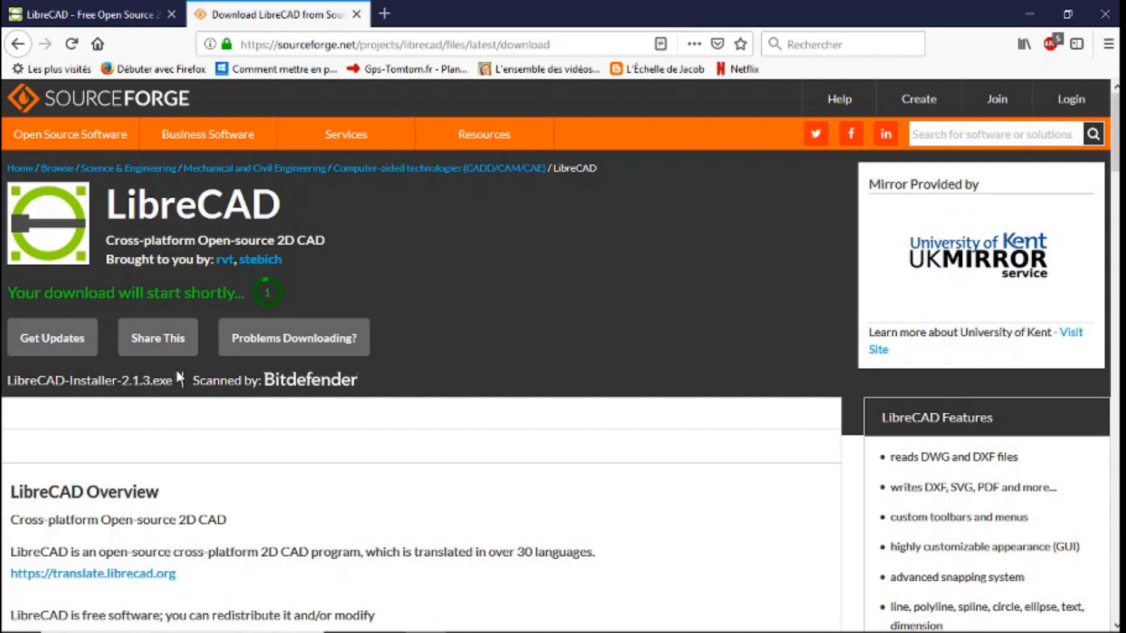
left_click_drag(177, 371, 315, 353)
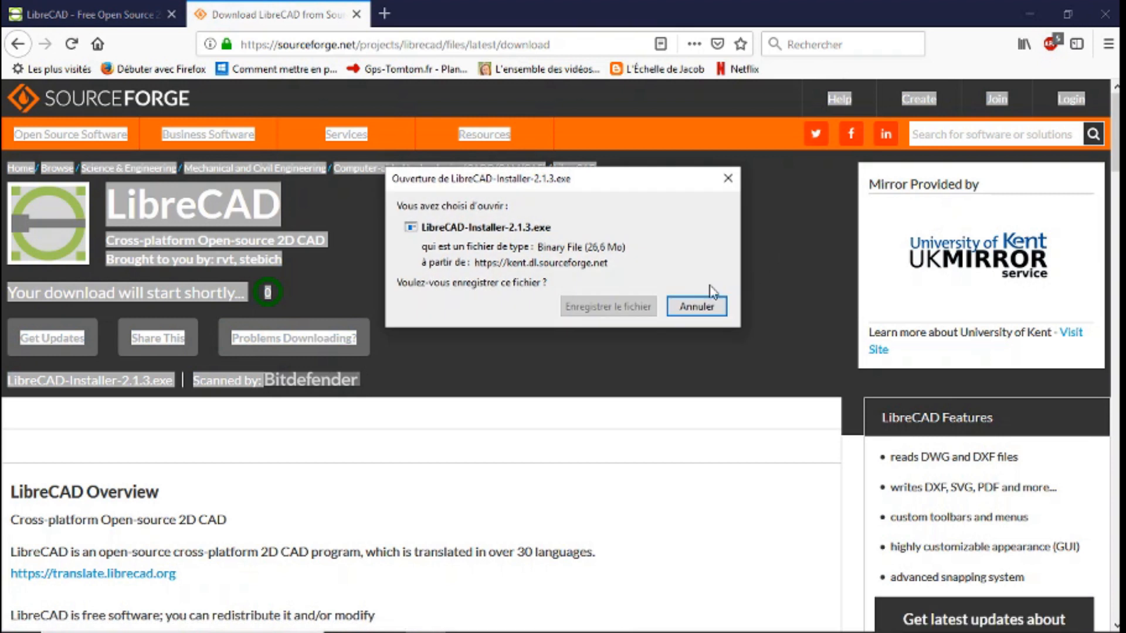
left_click(628, 311)
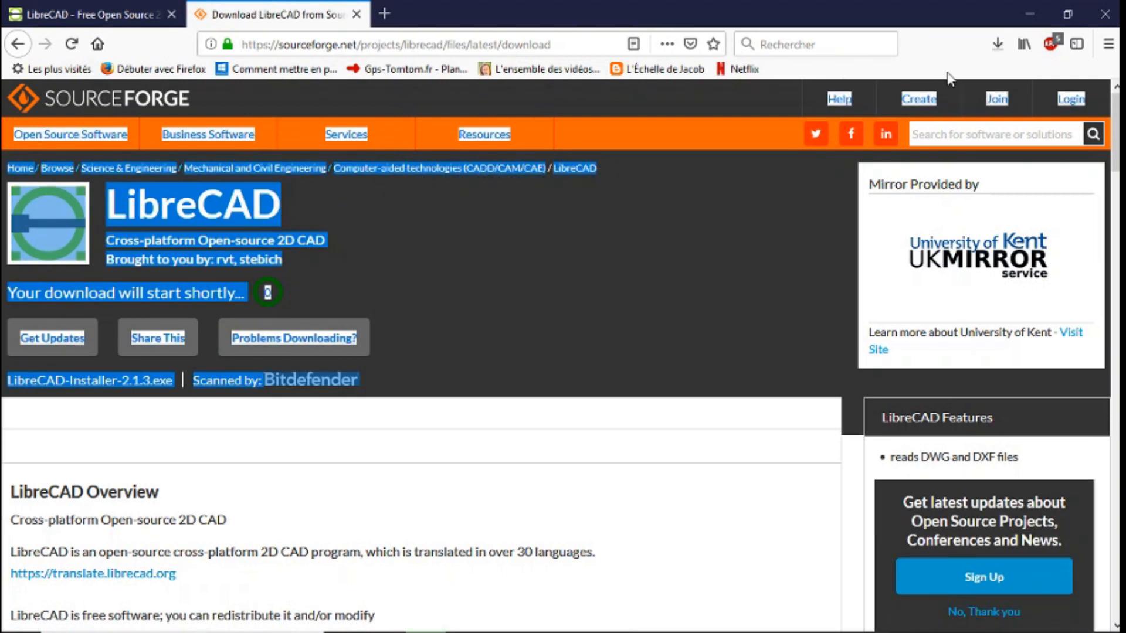
Run the downloaded LibreCAD installer, accept the licence, install to the default folder and launch LibreCAD.
left_click(997, 44)
left_click(758, 89)
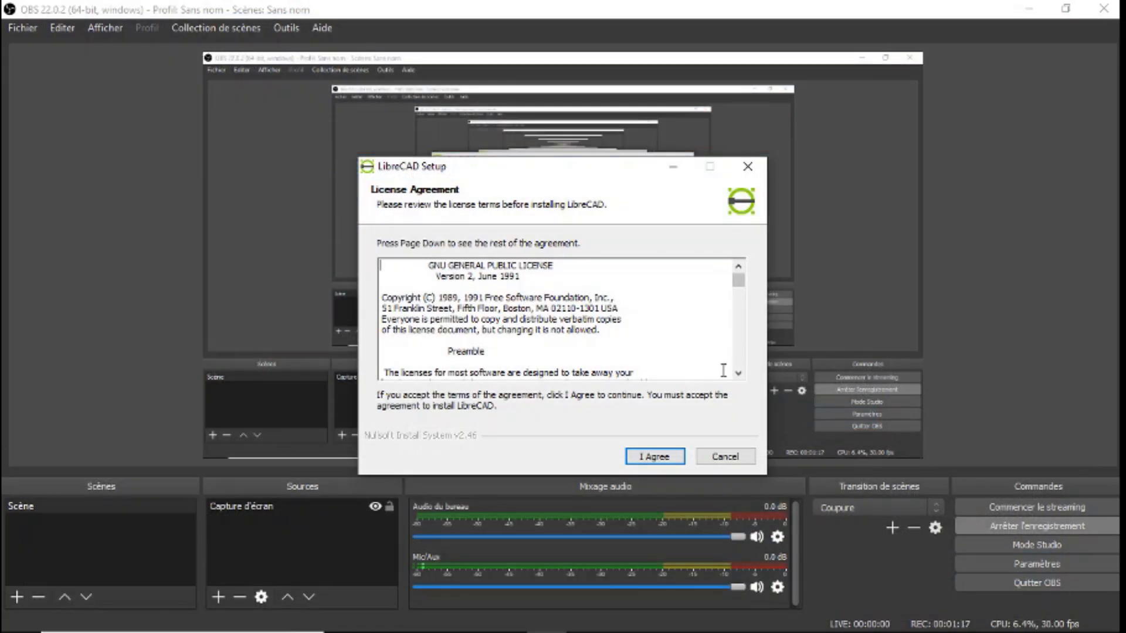
left_click(654, 456)
left_click(1030, 9)
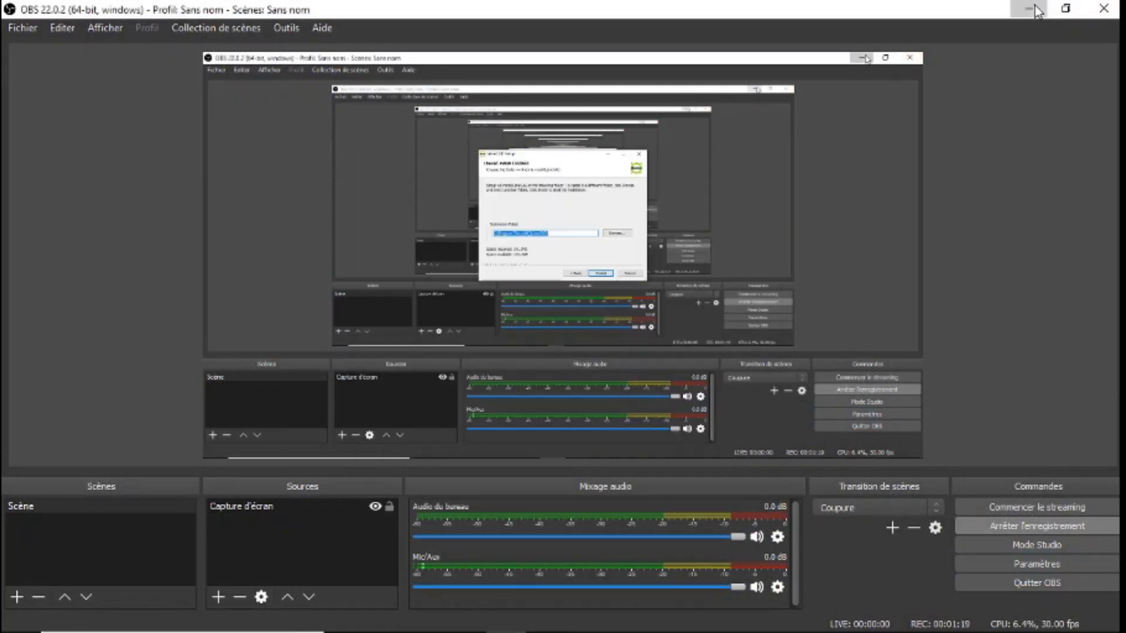
left_click(655, 458)
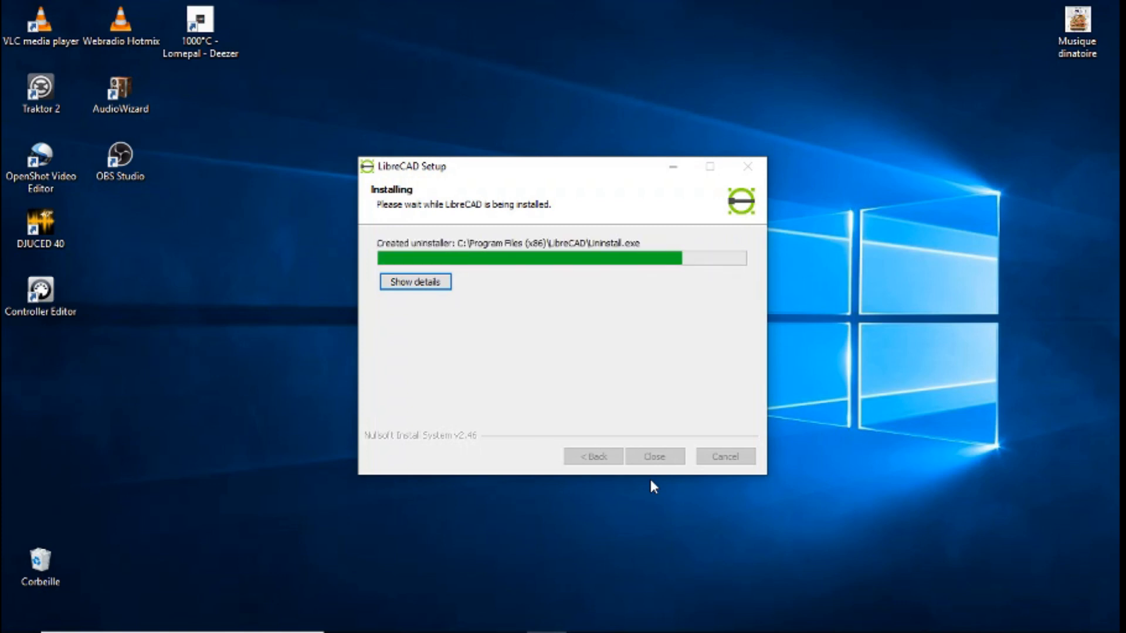
left_click(655, 457)
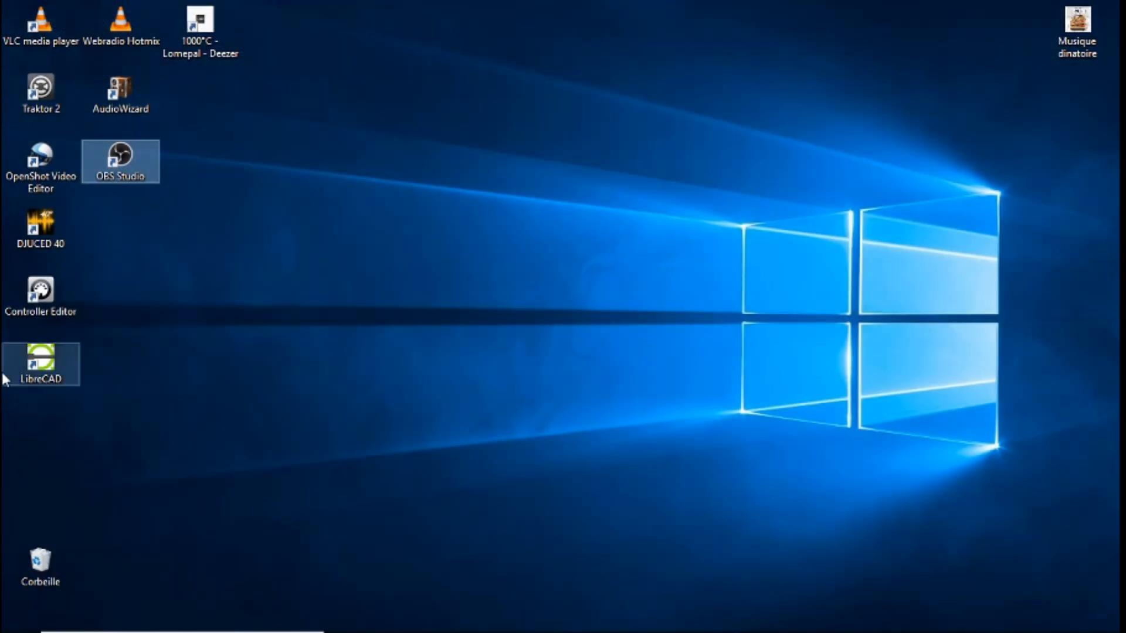
double_click(50, 372)
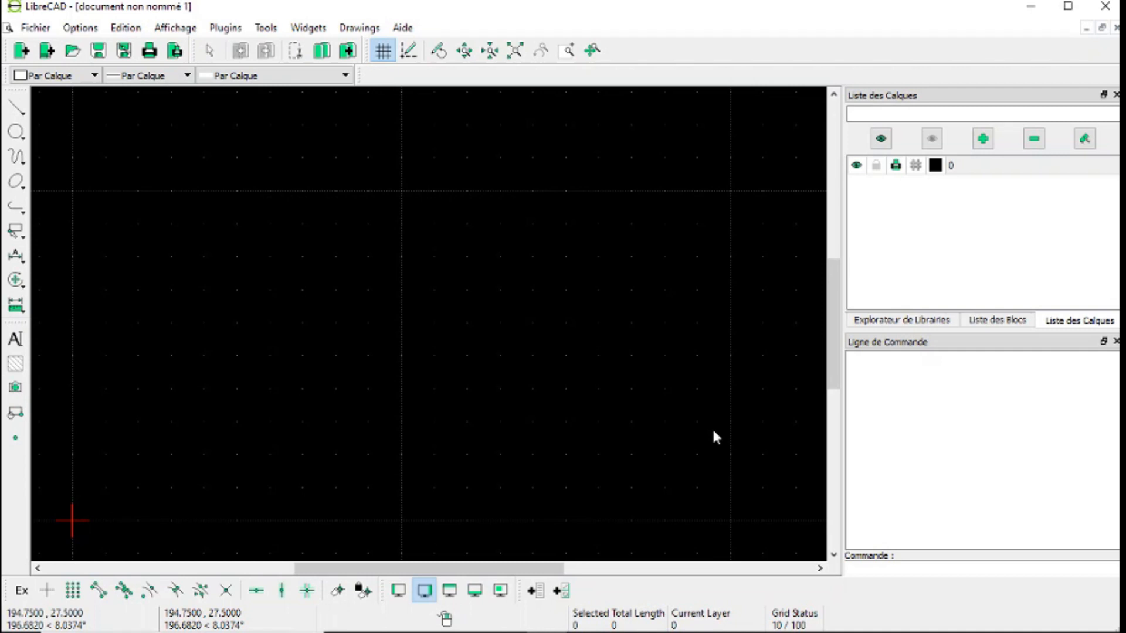
Set the current drawing's length precision to 0.00 and turn off the grid display.
left_click(81, 28)
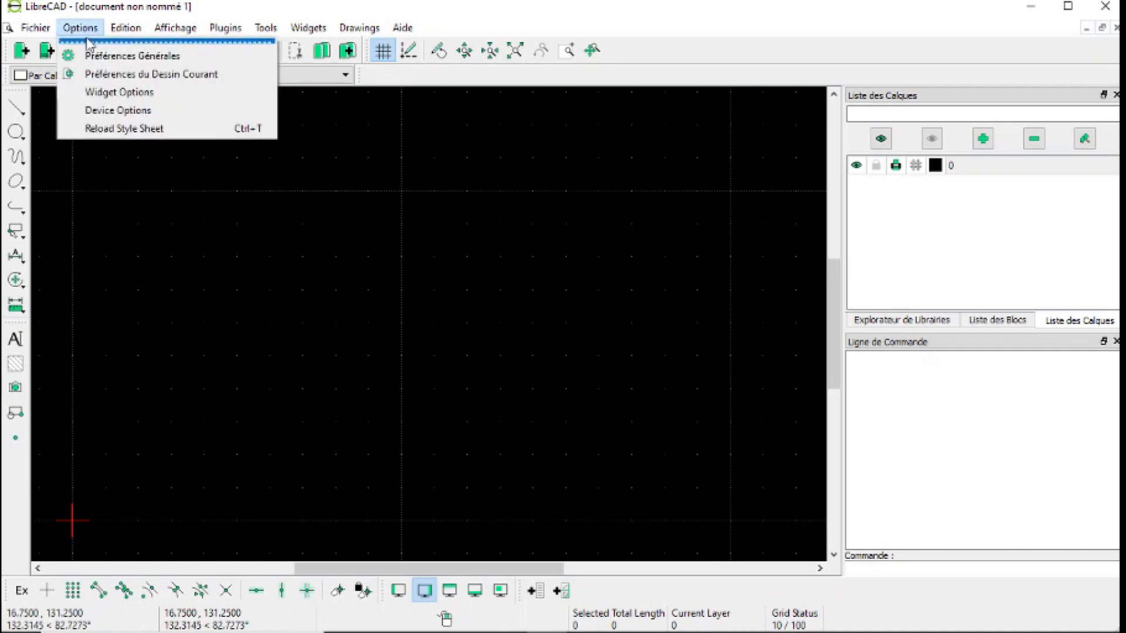
left_click(151, 75)
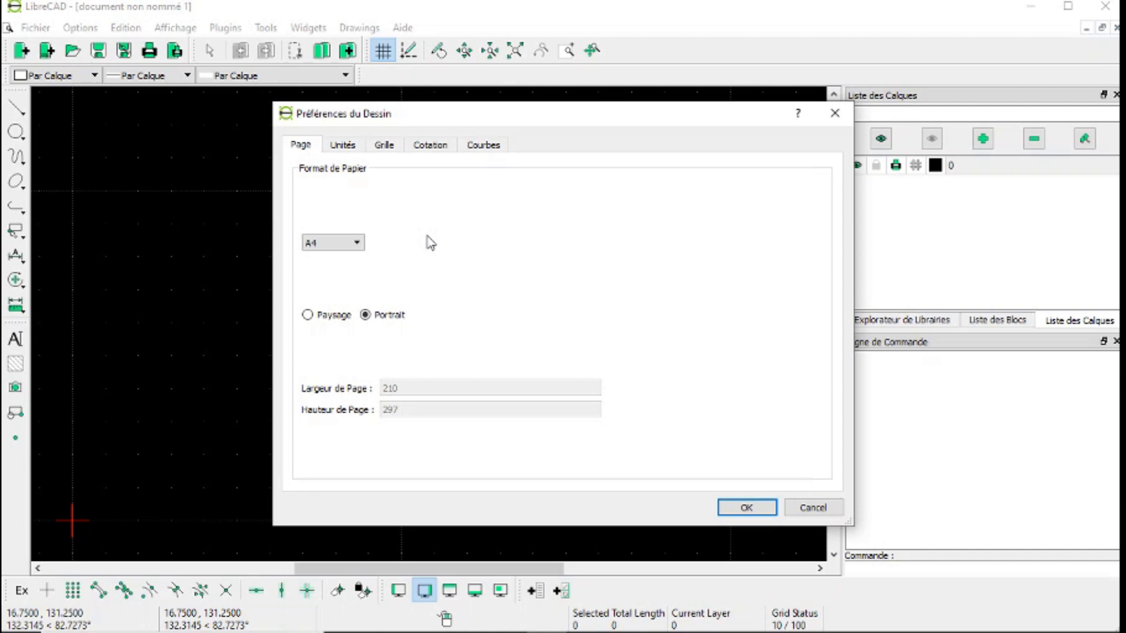
left_click(348, 148)
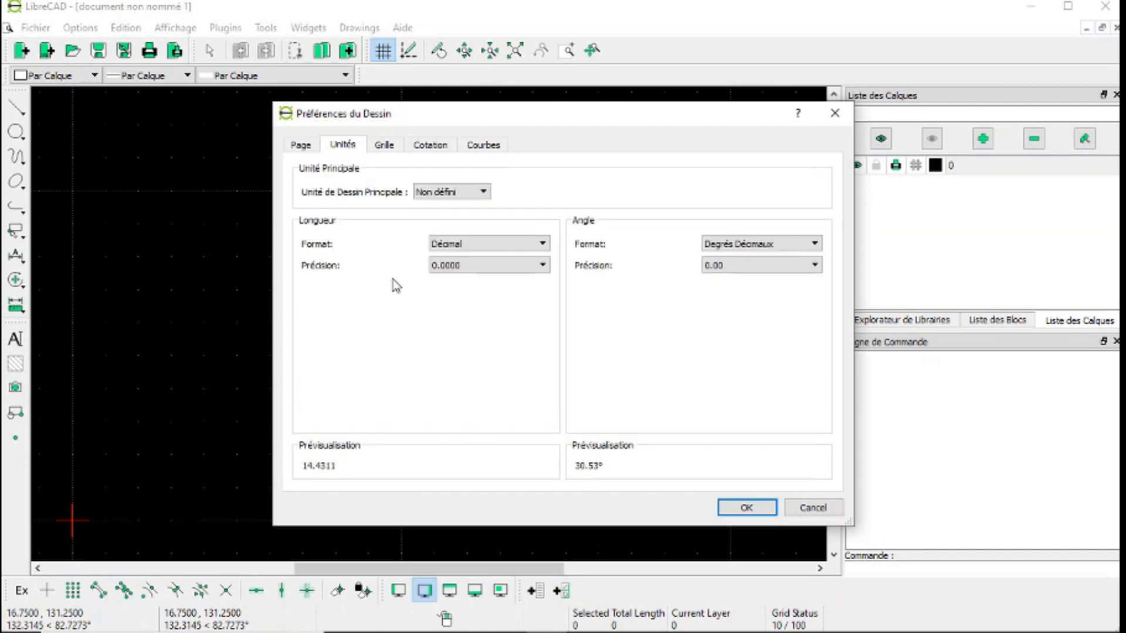
left_click(538, 271)
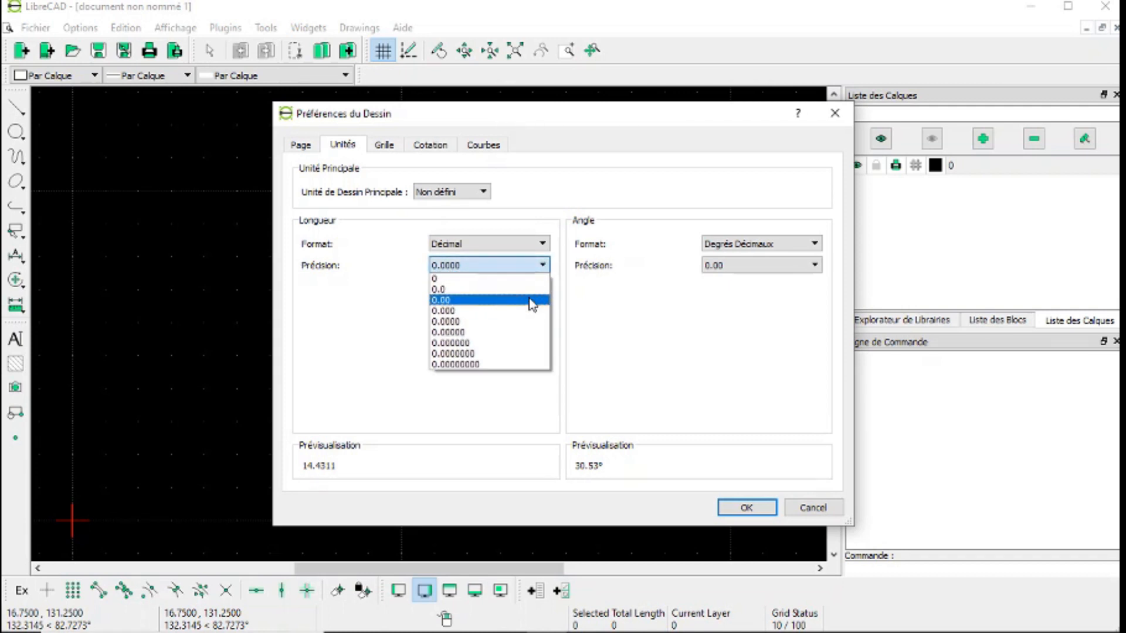
left_click(531, 300)
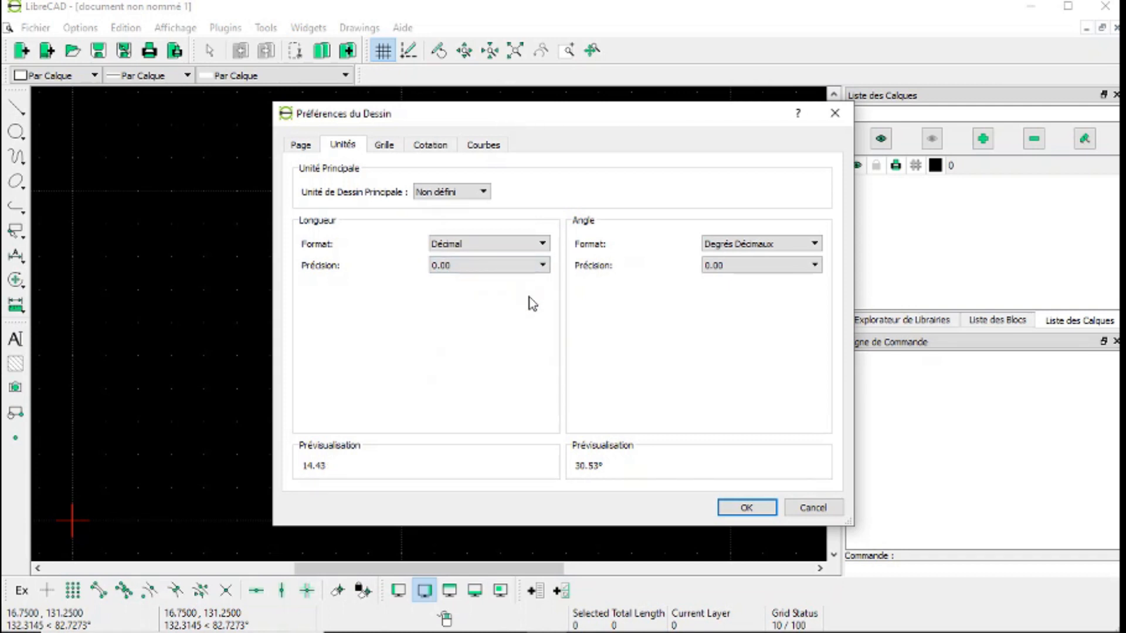
left_click(386, 145)
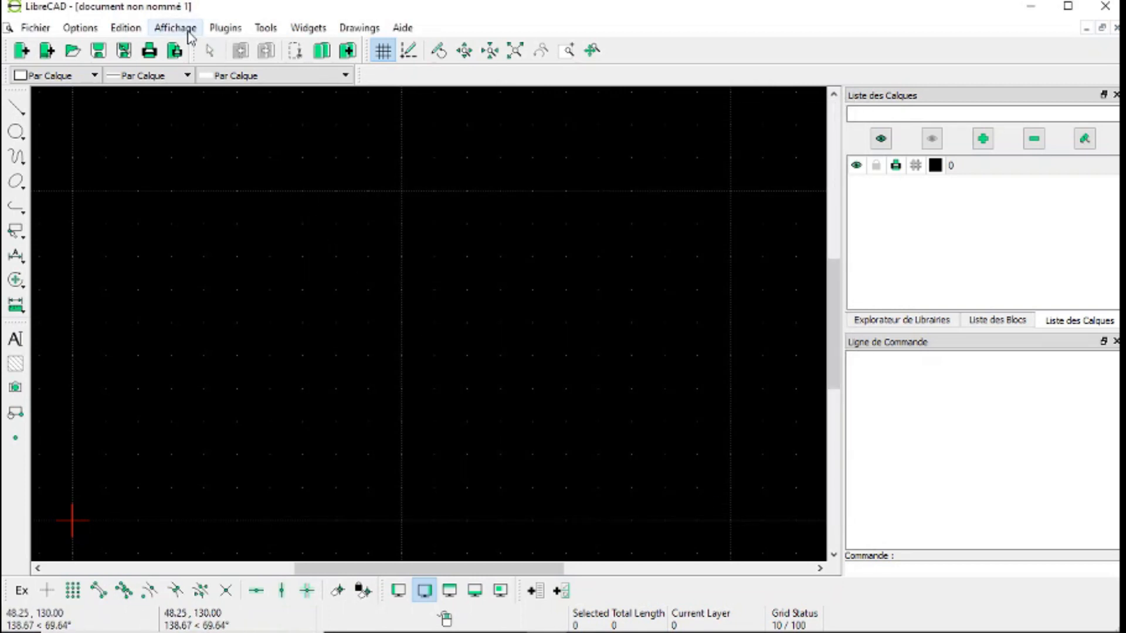
left_click(167, 29)
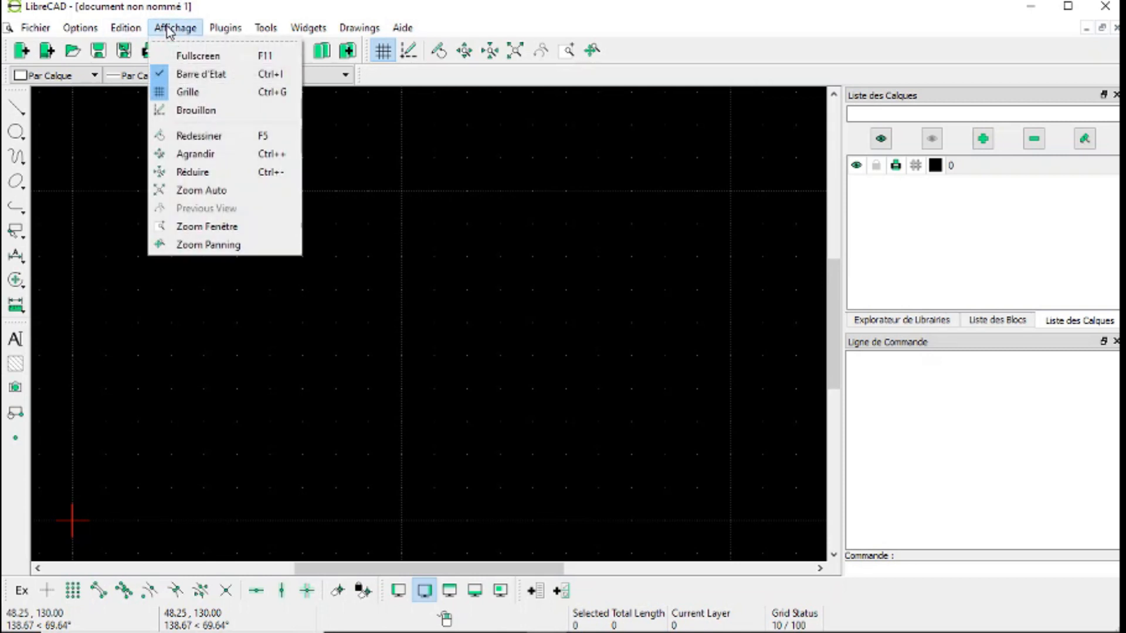
left_click(179, 92)
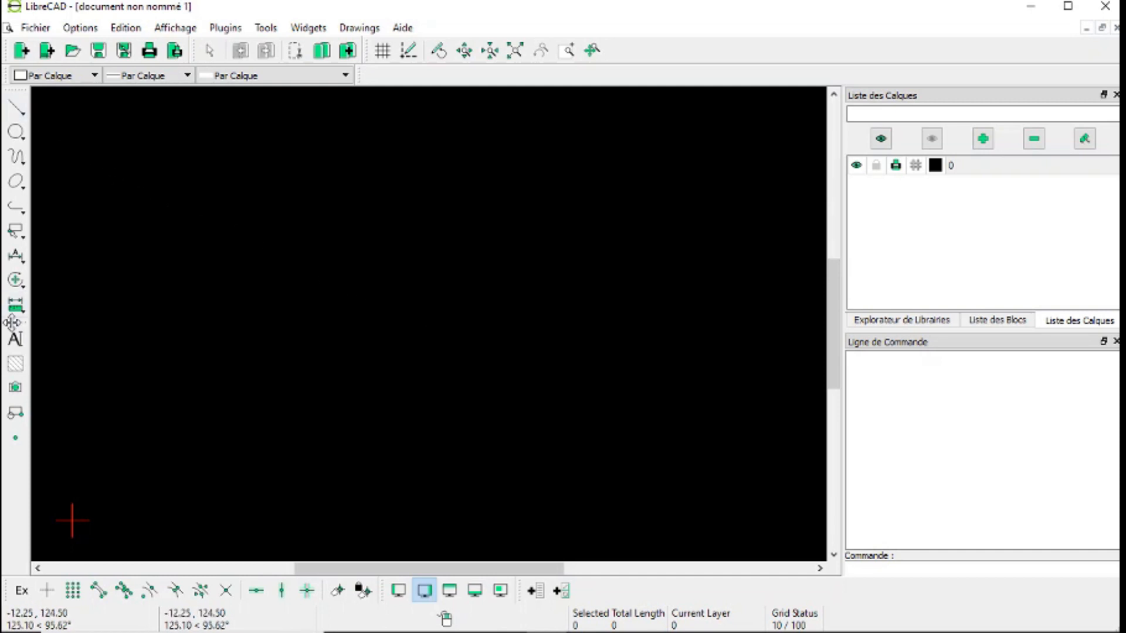
left_click(15, 110)
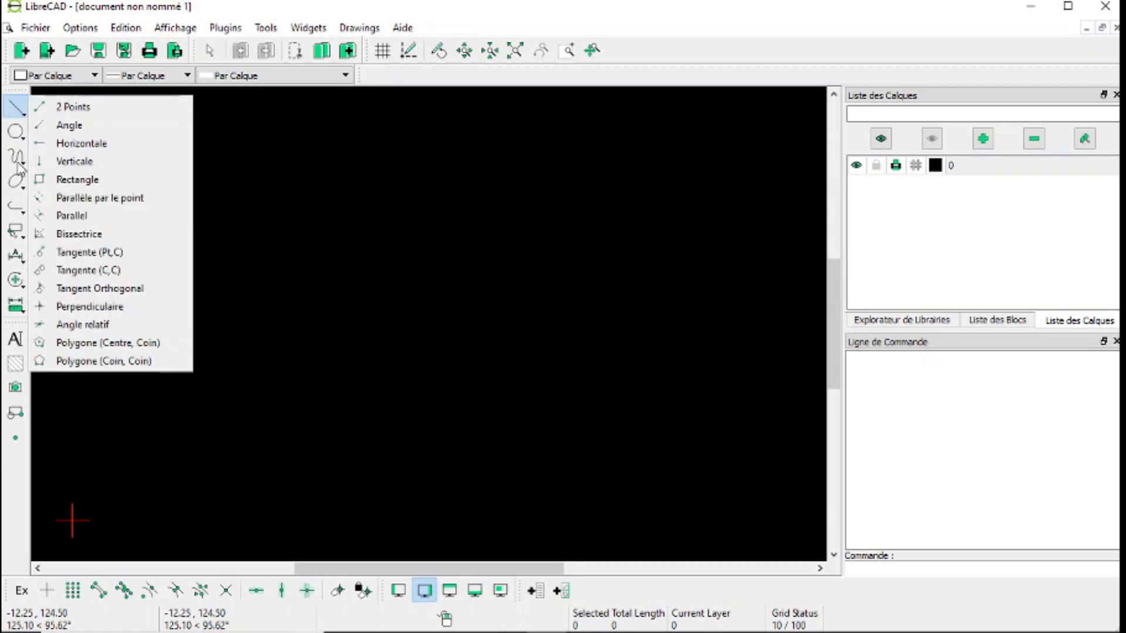
left_click(15, 132)
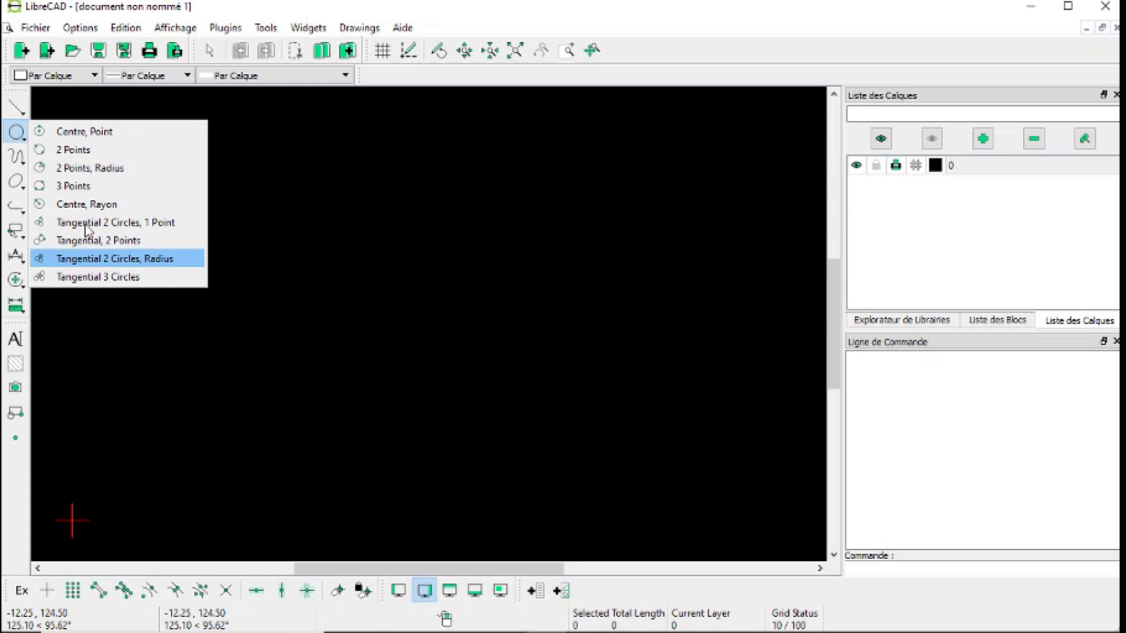
left_click(16, 157)
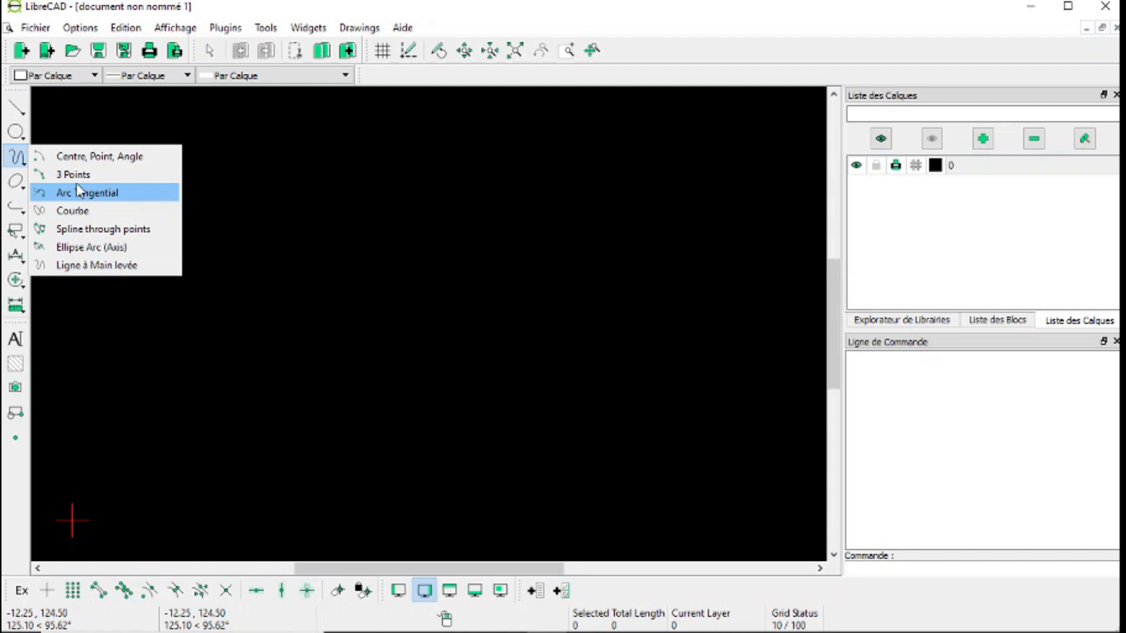
left_click(17, 106)
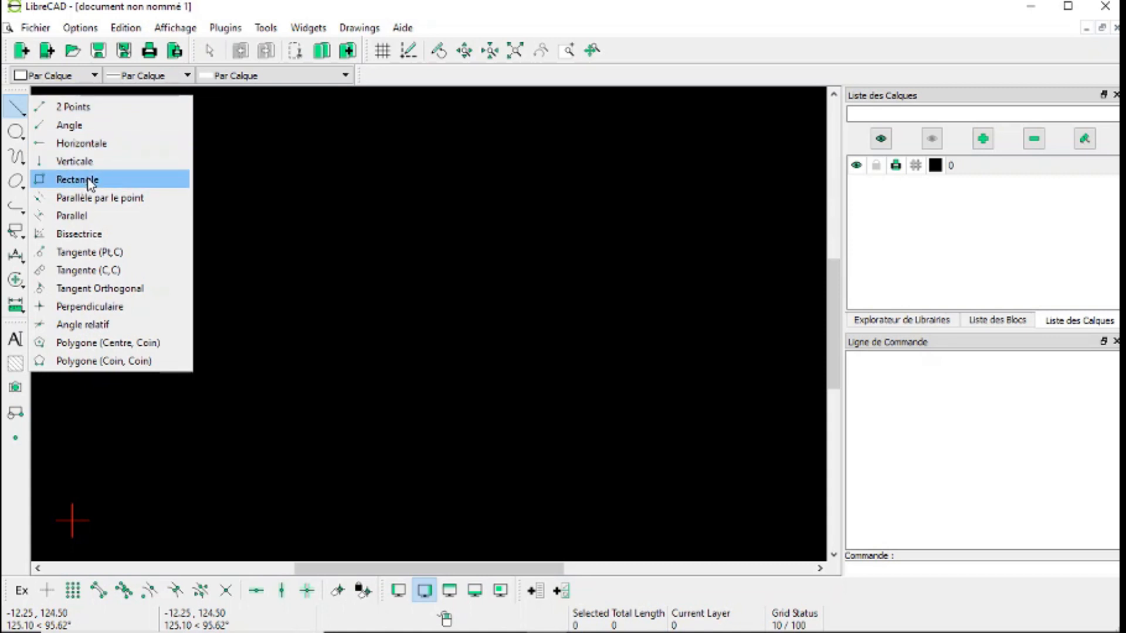
left_click(16, 134)
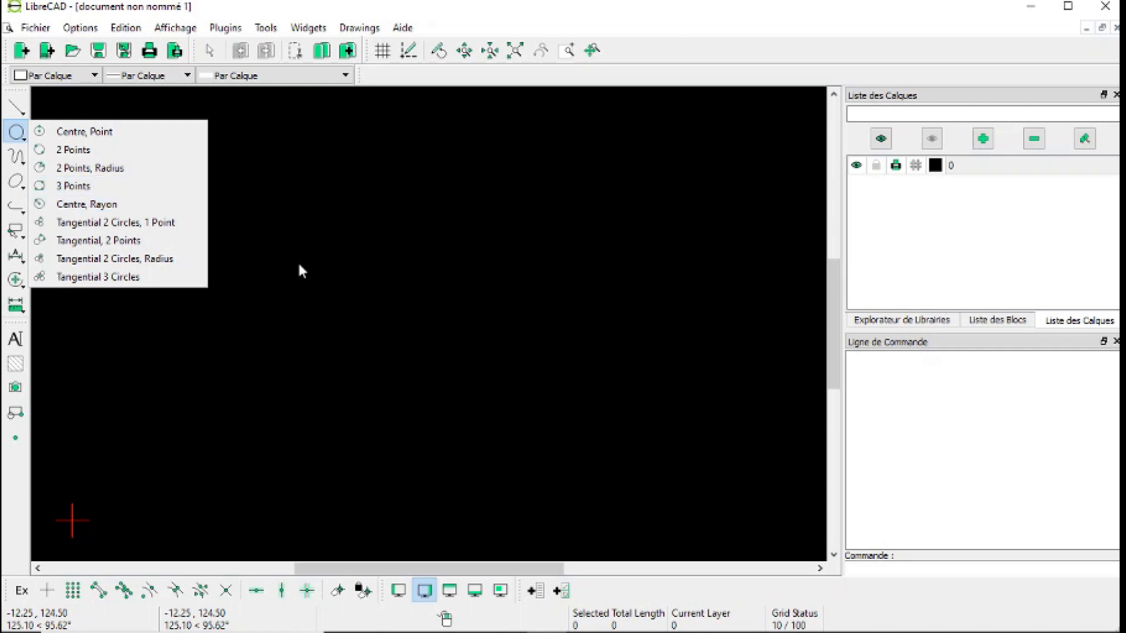
Draw a single two-point line sloping gently downward from about (12, 91) to about (137, 70), and end the line command.
left_click(22, 114)
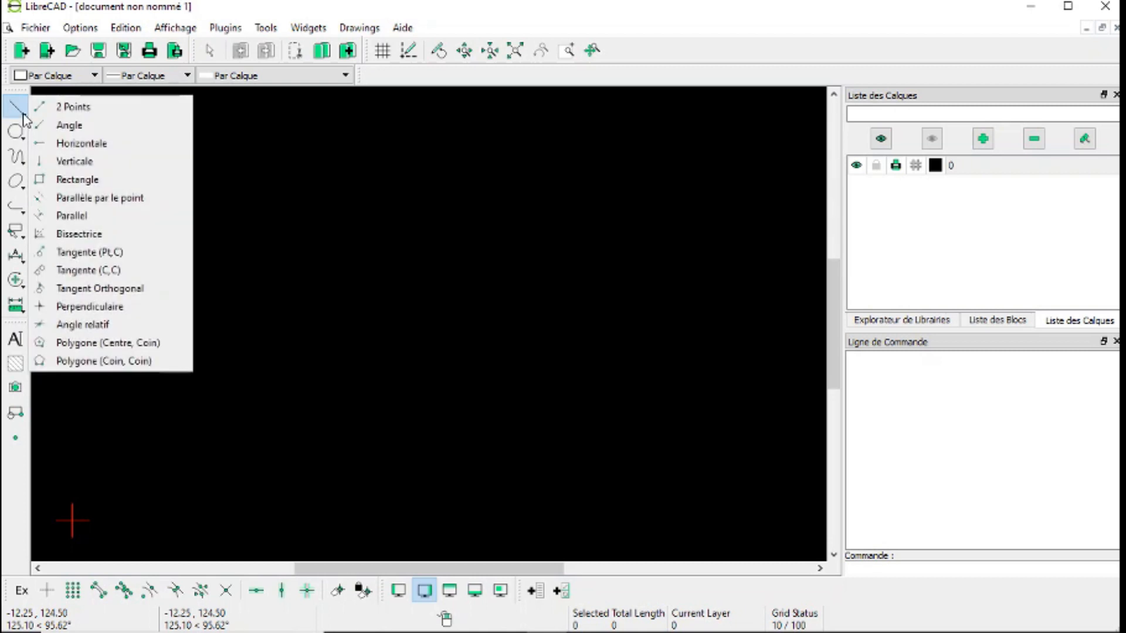
left_click(63, 108)
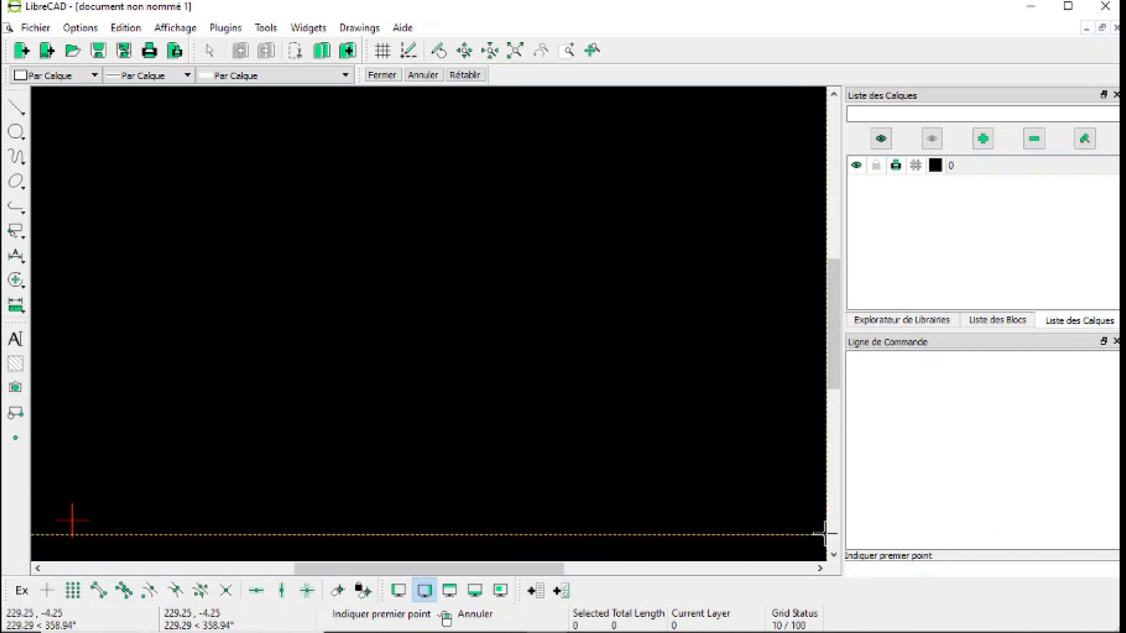
left_click(112, 220)
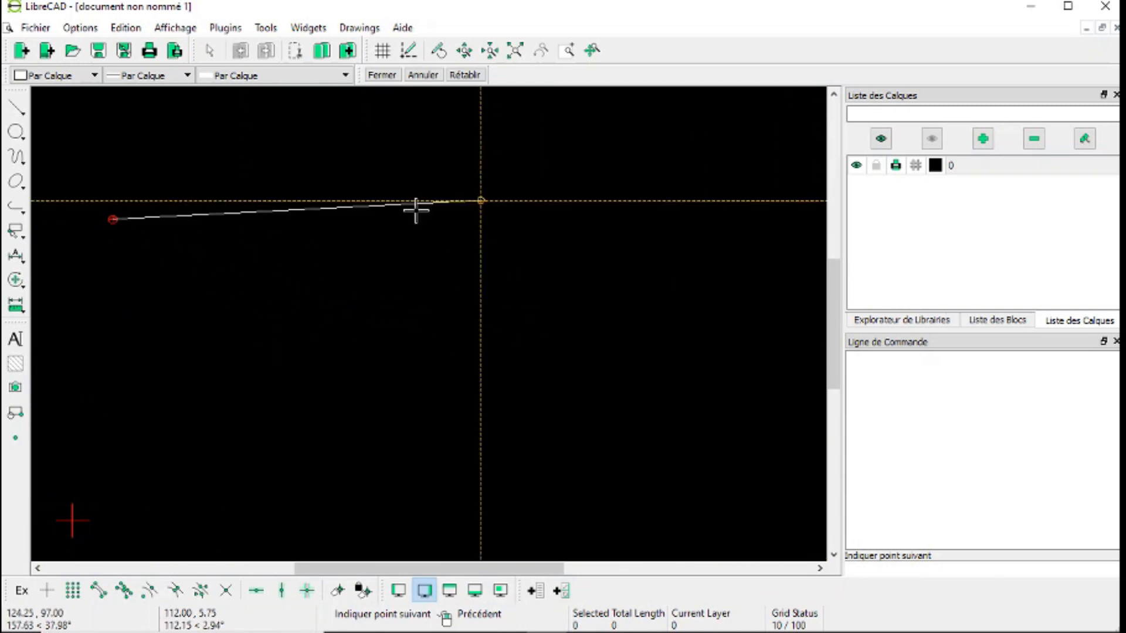
left_click(522, 291)
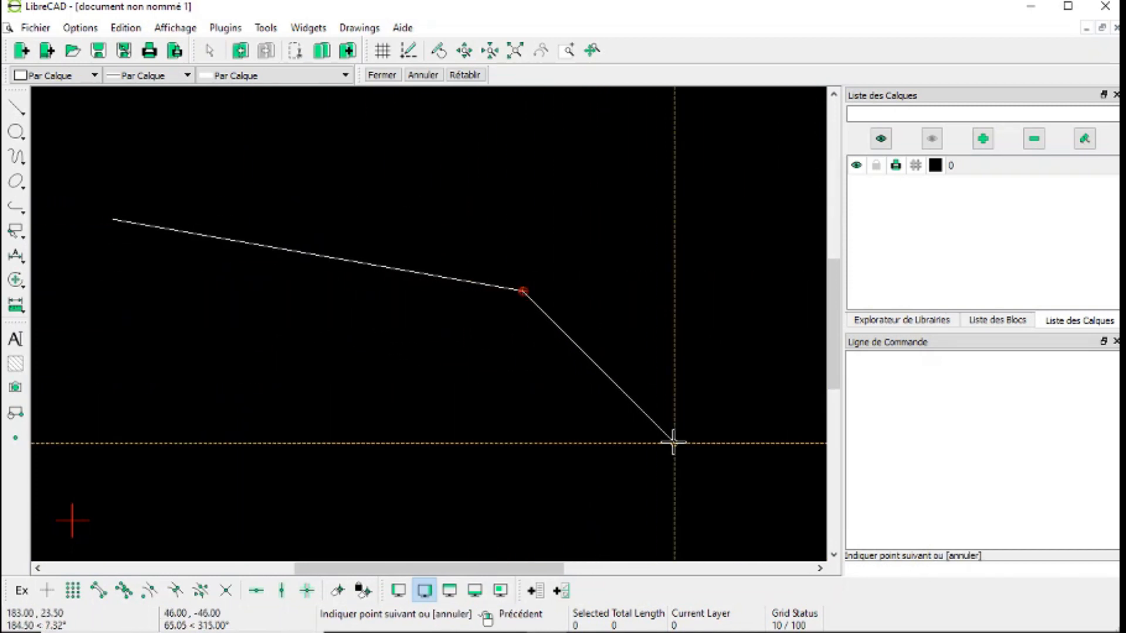
right_click(560, 352)
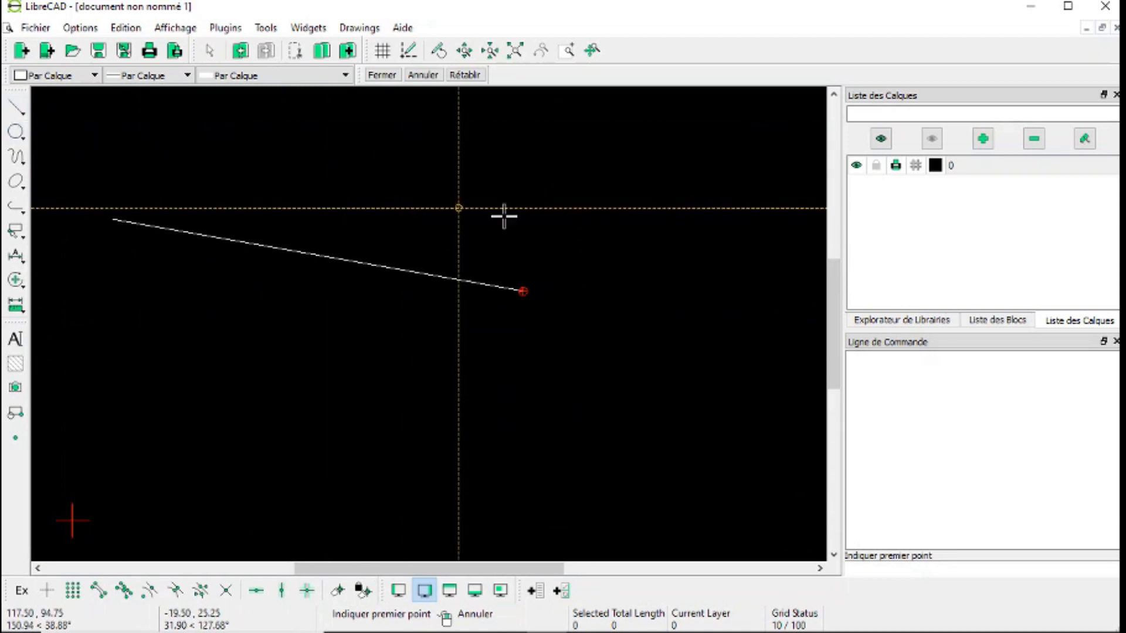
right_click(513, 384)
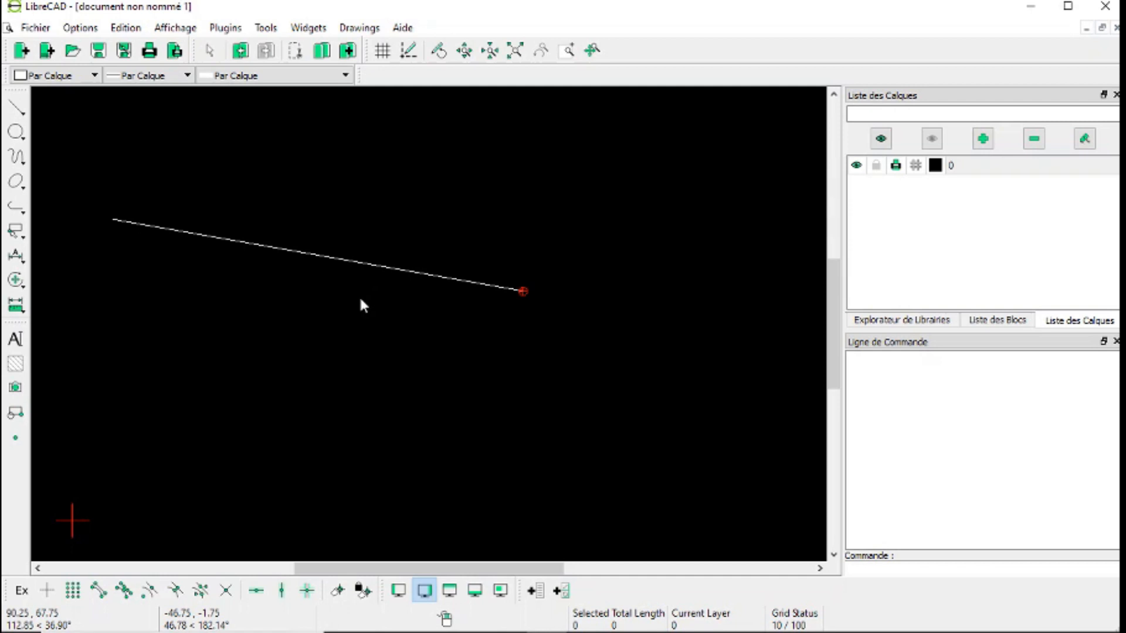
Draw a connected chain of six line segments from about (67, 36) to about (26, 54), and end the line command.
left_click(16, 107)
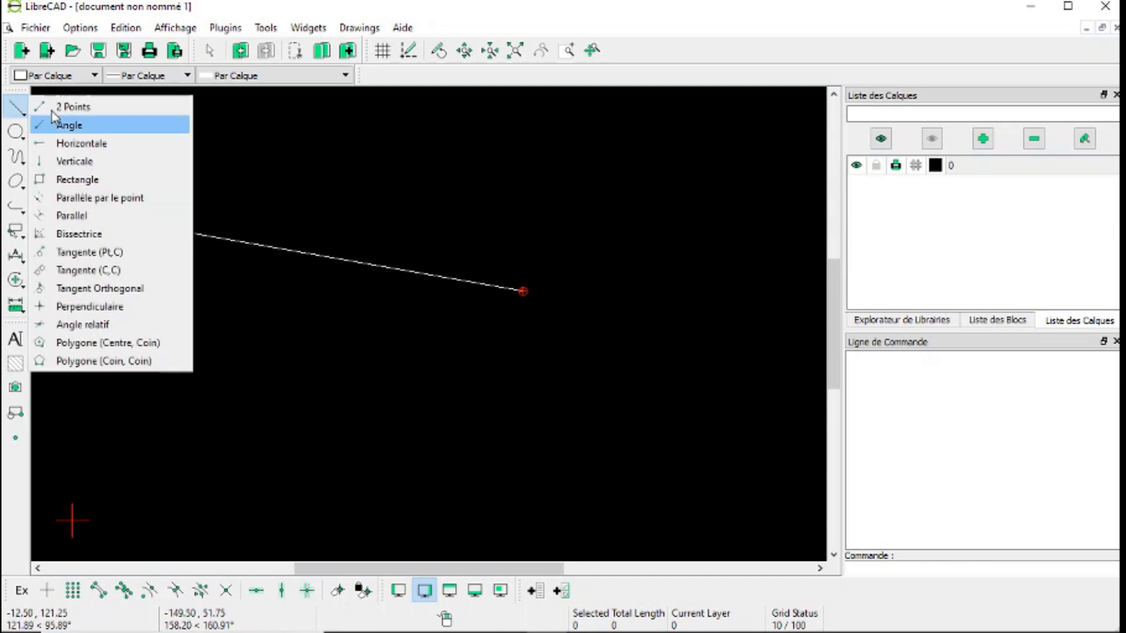
left_click(59, 106)
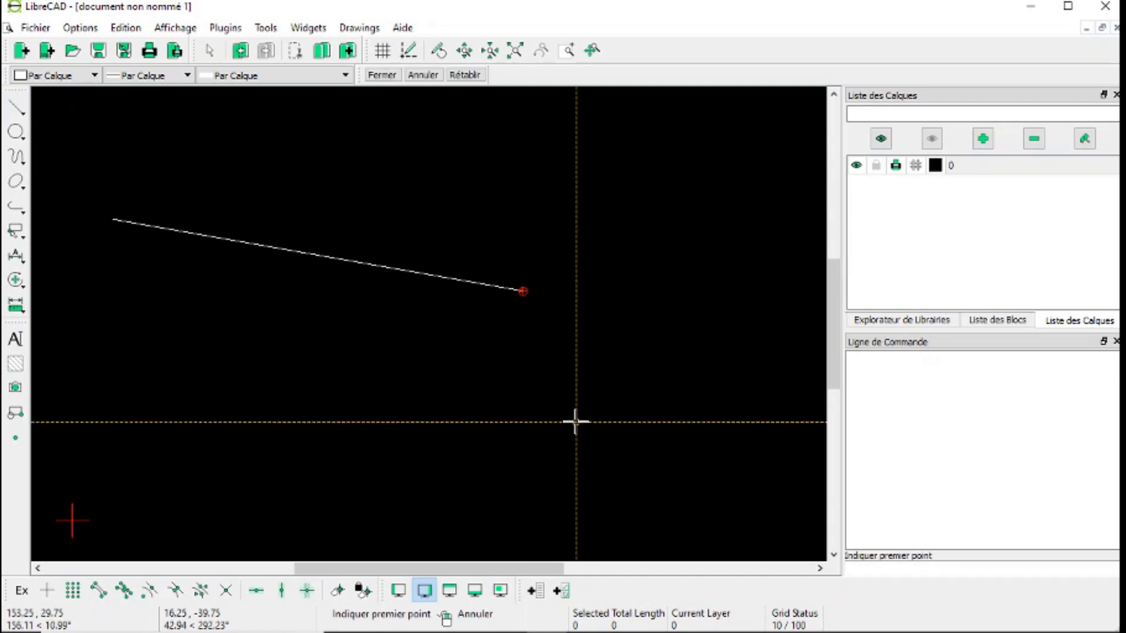
left_click(293, 401)
left_click(639, 340)
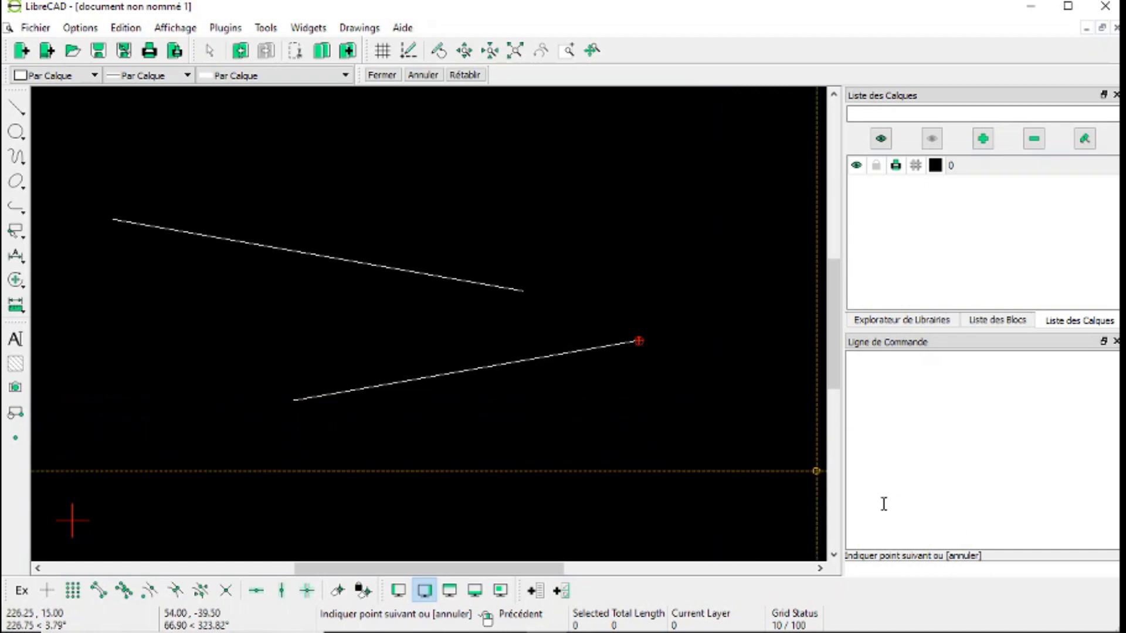
left_click(656, 420)
left_click(535, 477)
left_click(293, 478)
left_click(256, 370)
left_click(157, 343)
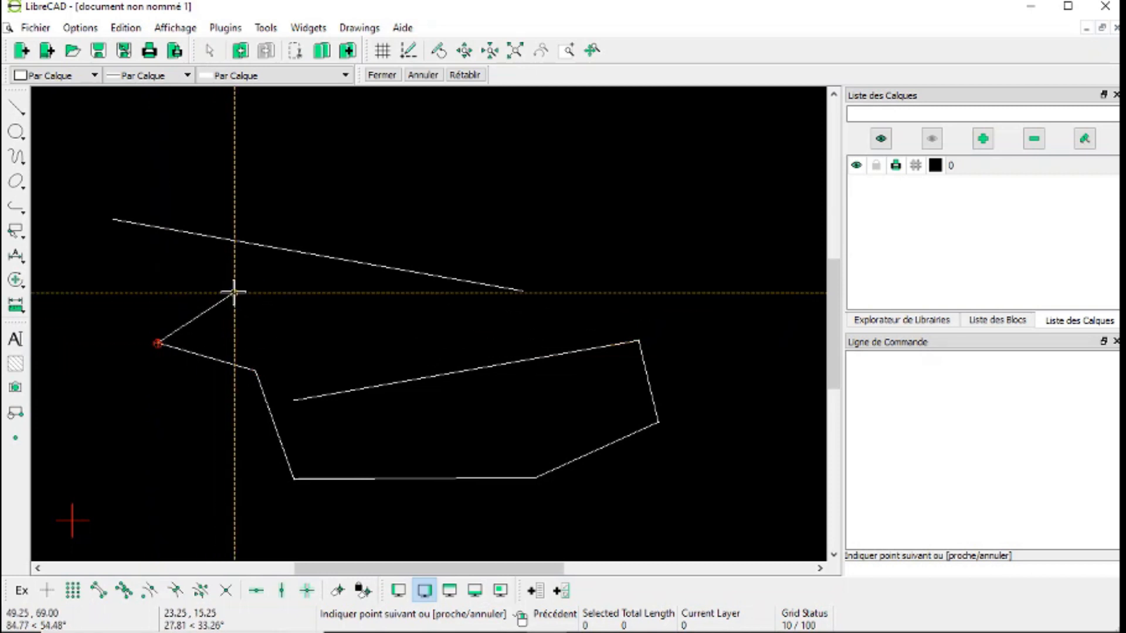
right_click(234, 292)
right_click(255, 308)
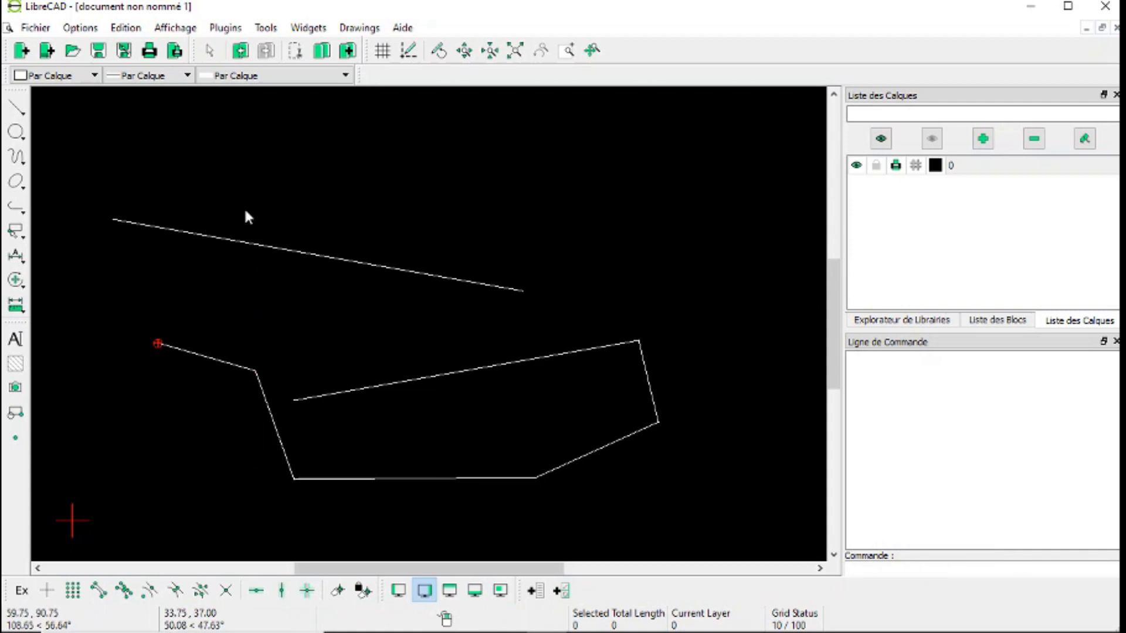
Delete all the drawn lines and draw a rectangle with opposite corners at about (47, 111) and (197, 7).
left_click_drag(76, 176, 716, 509)
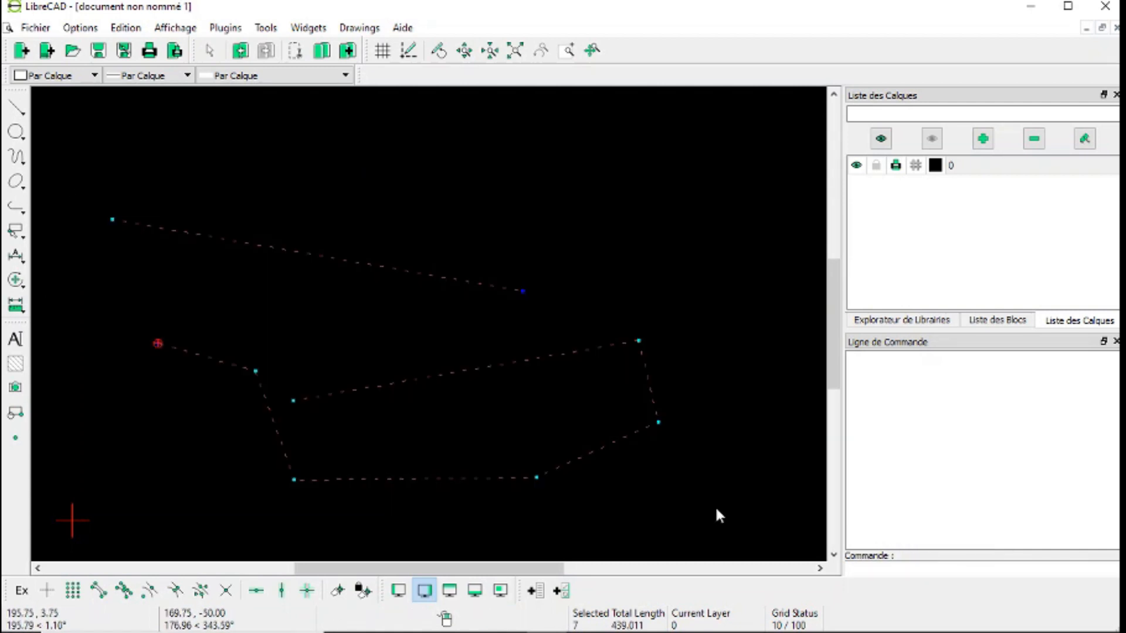
key("Delete")
left_click(16, 108)
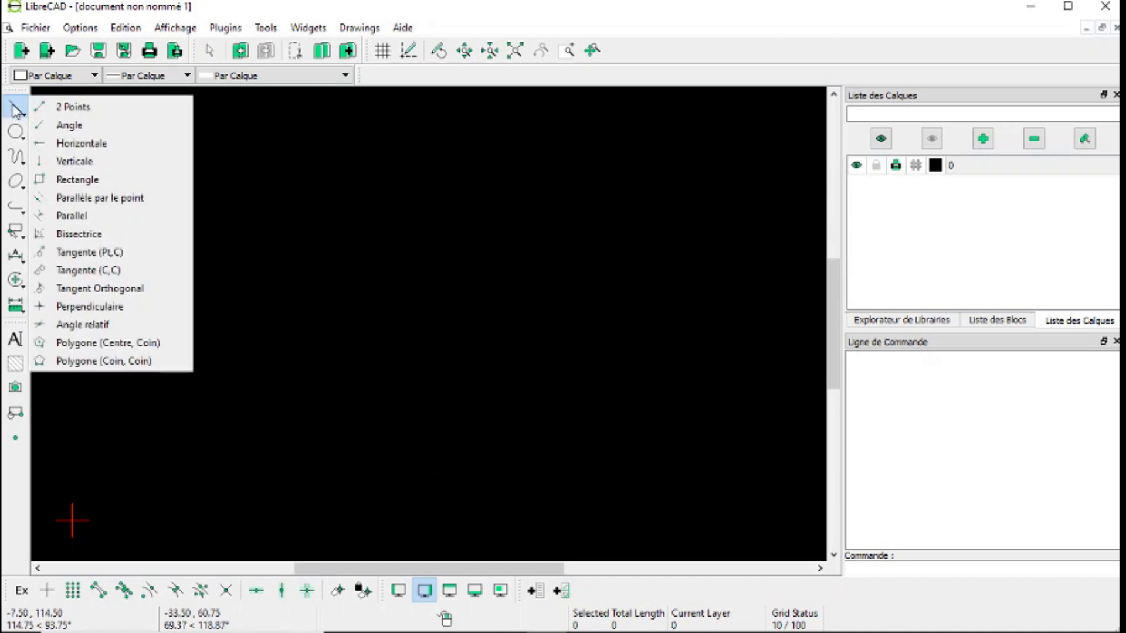
left_click(58, 179)
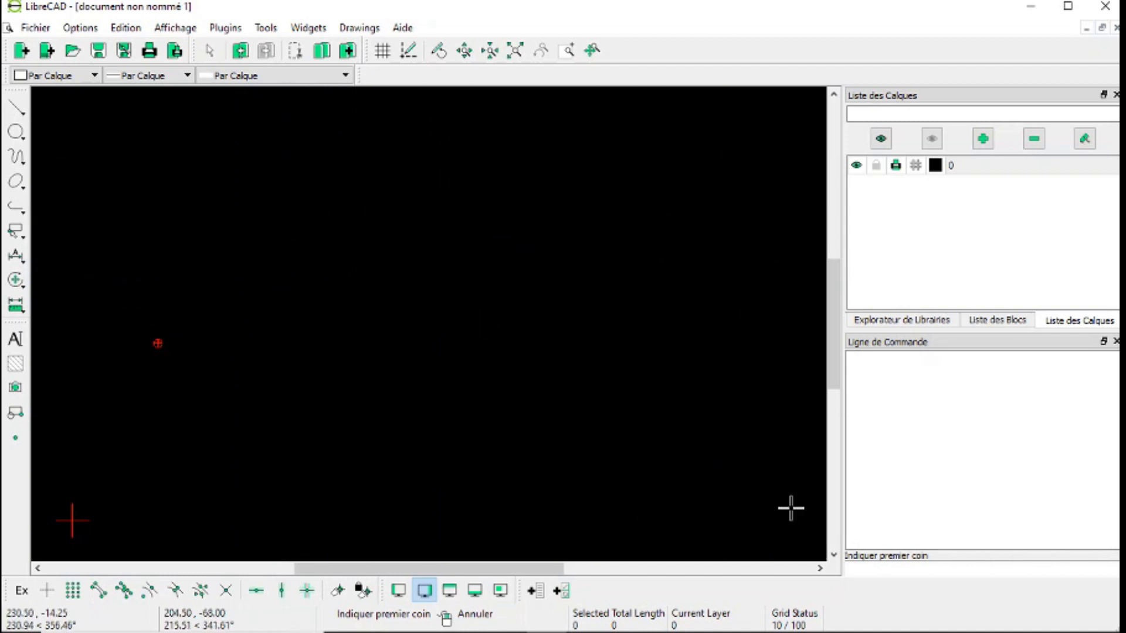
left_click(225, 153)
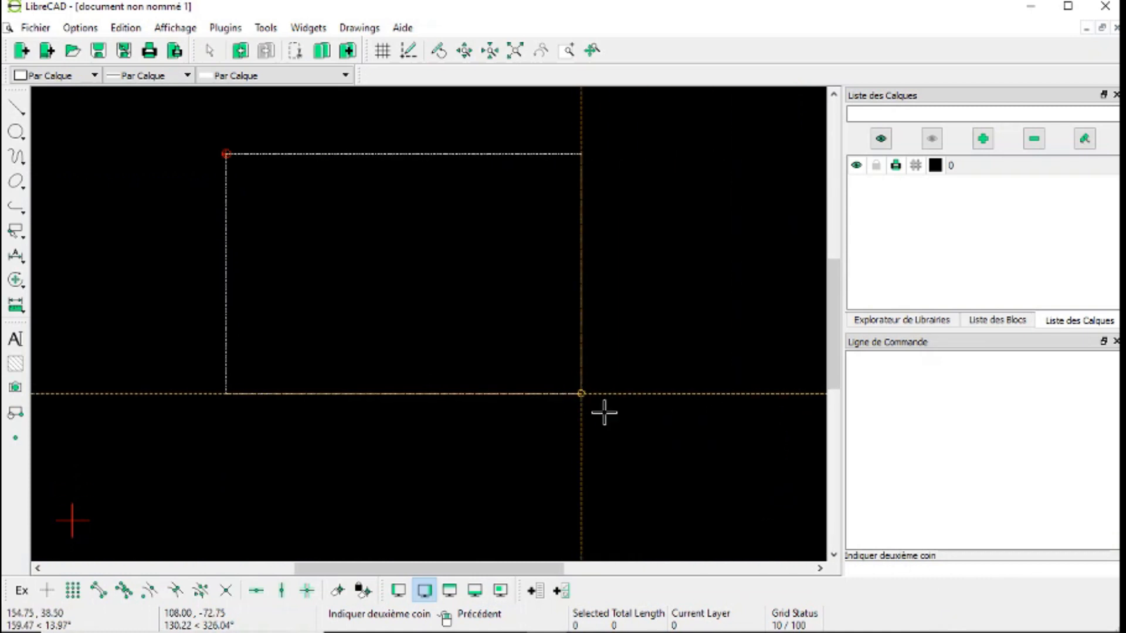
left_click(718, 498)
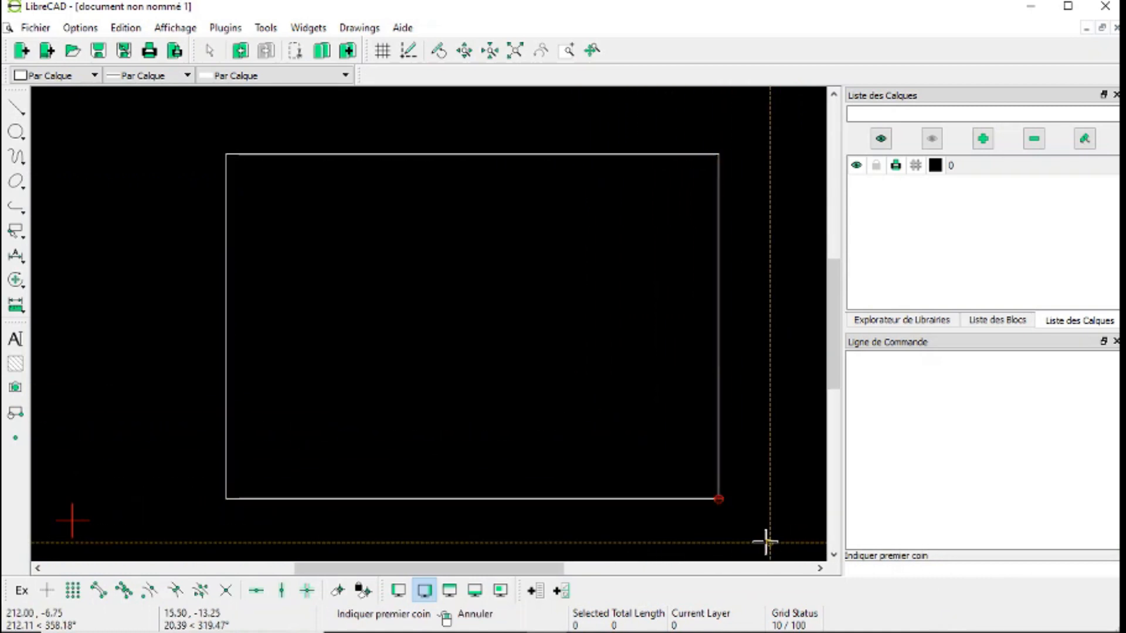
right_click(237, 279)
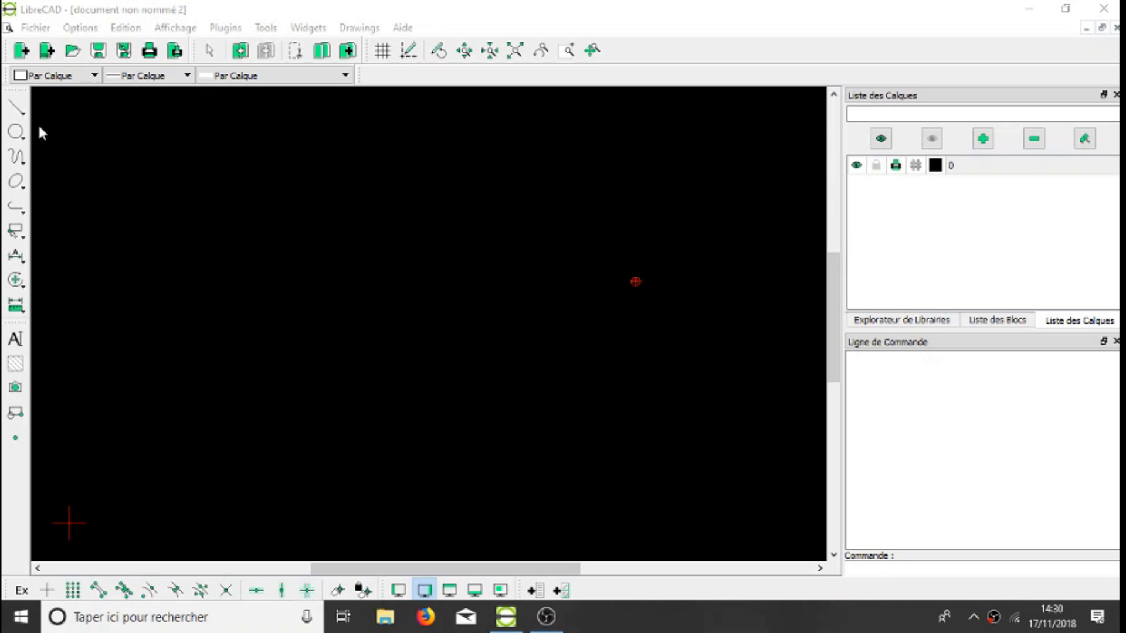
Draw a freehand two-point line from about (62, 114) to about (209, 99) and end the chain.
left_click(16, 108)
left_click(59, 105)
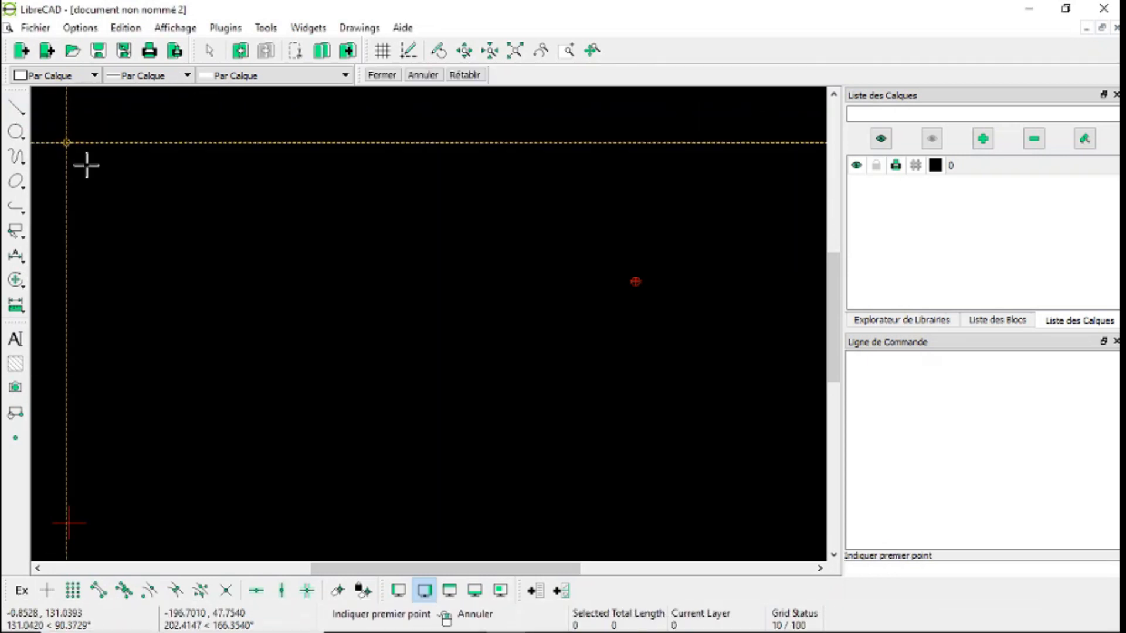
left_click(247, 192)
left_click(673, 235)
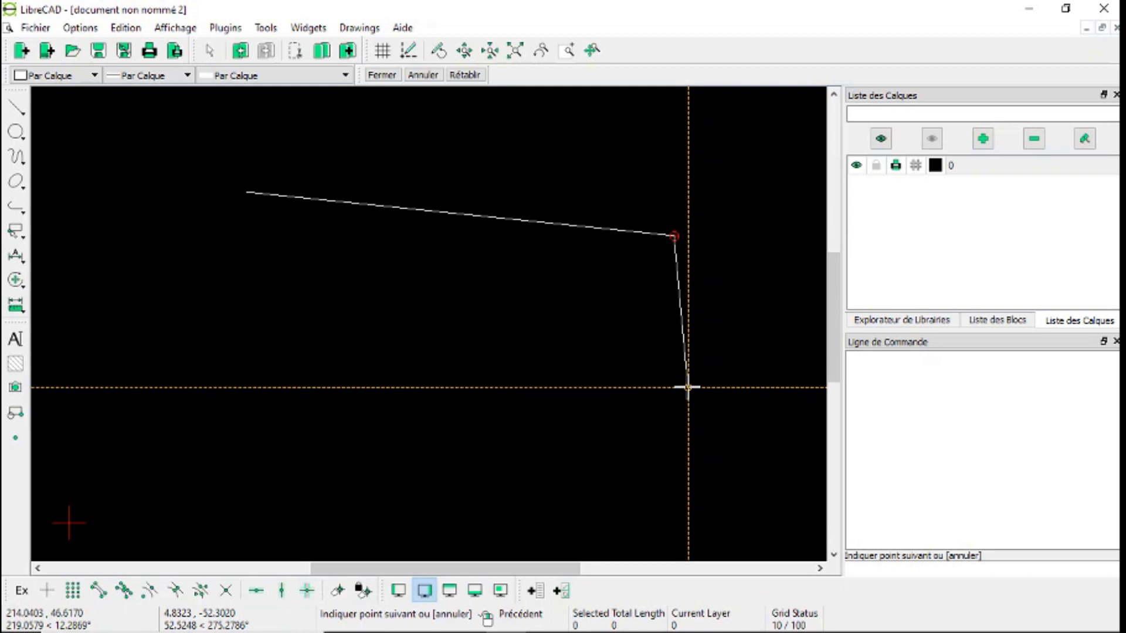
right_click(688, 387)
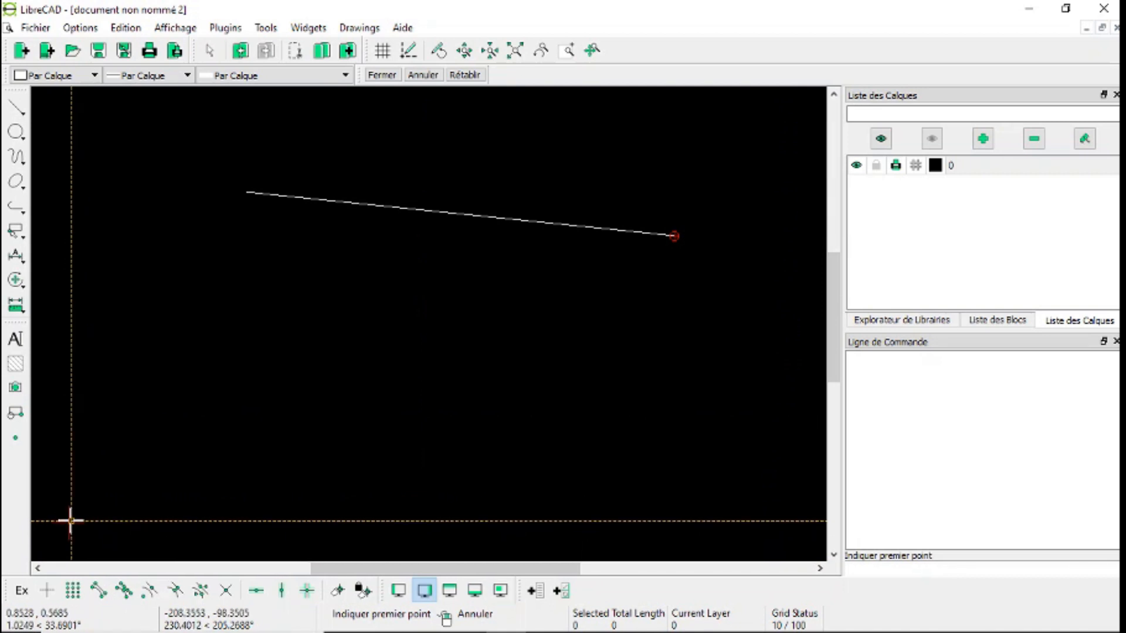
Draw a horizontal line by entering the absolute coordinates 0,0 and 100,0, and end the chain.
left_click(924, 568)
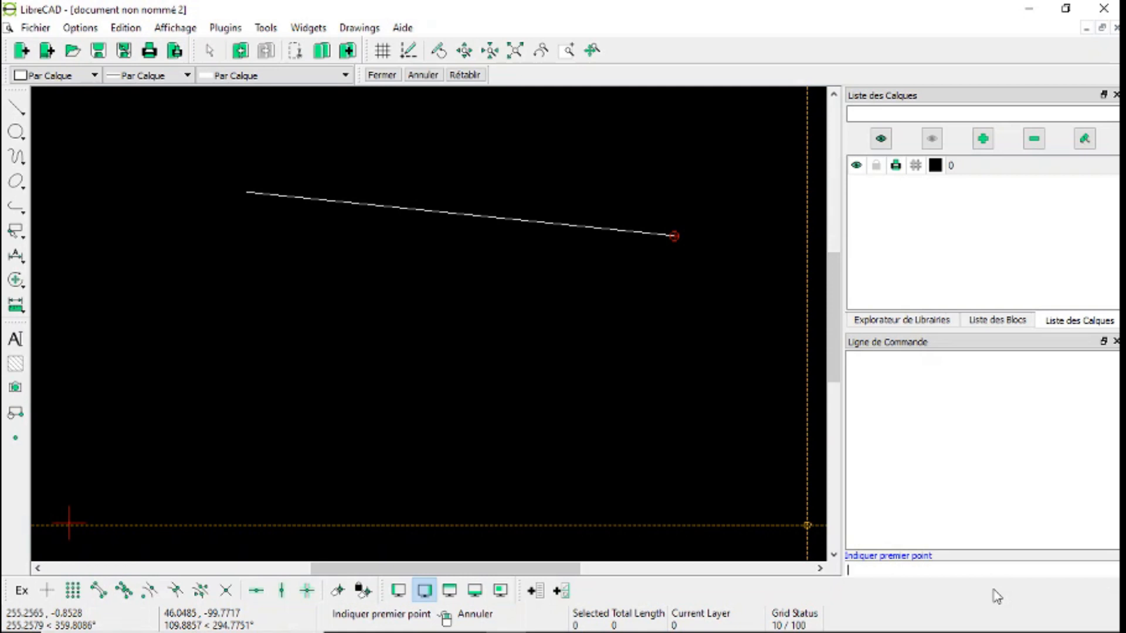
type("c")
type(",")
type("0")
key("Return")
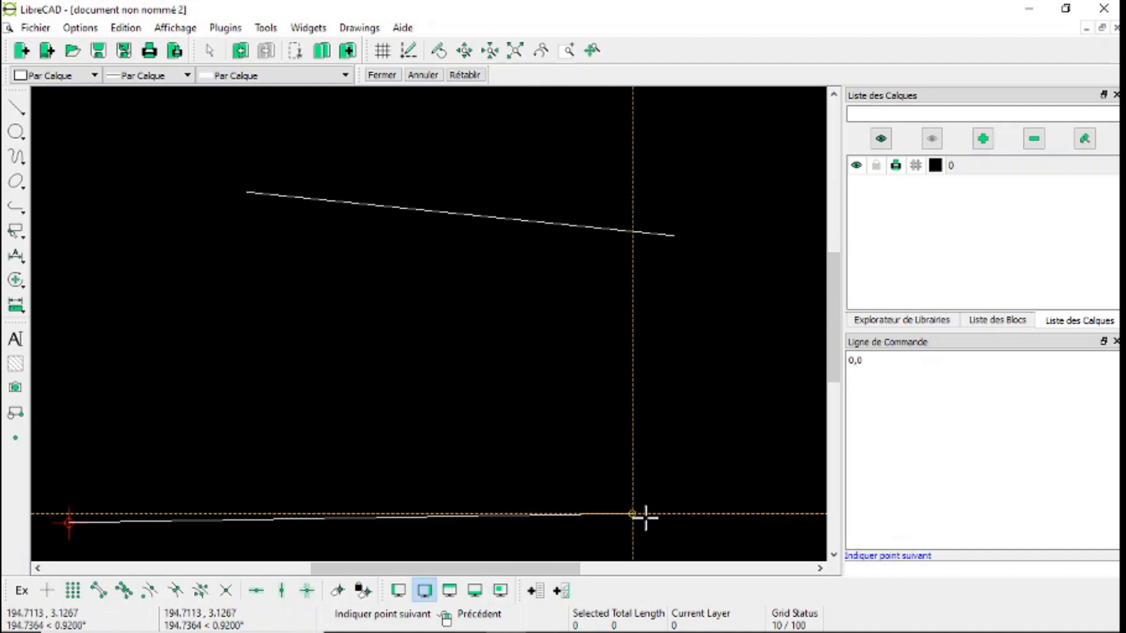
left_click(862, 570)
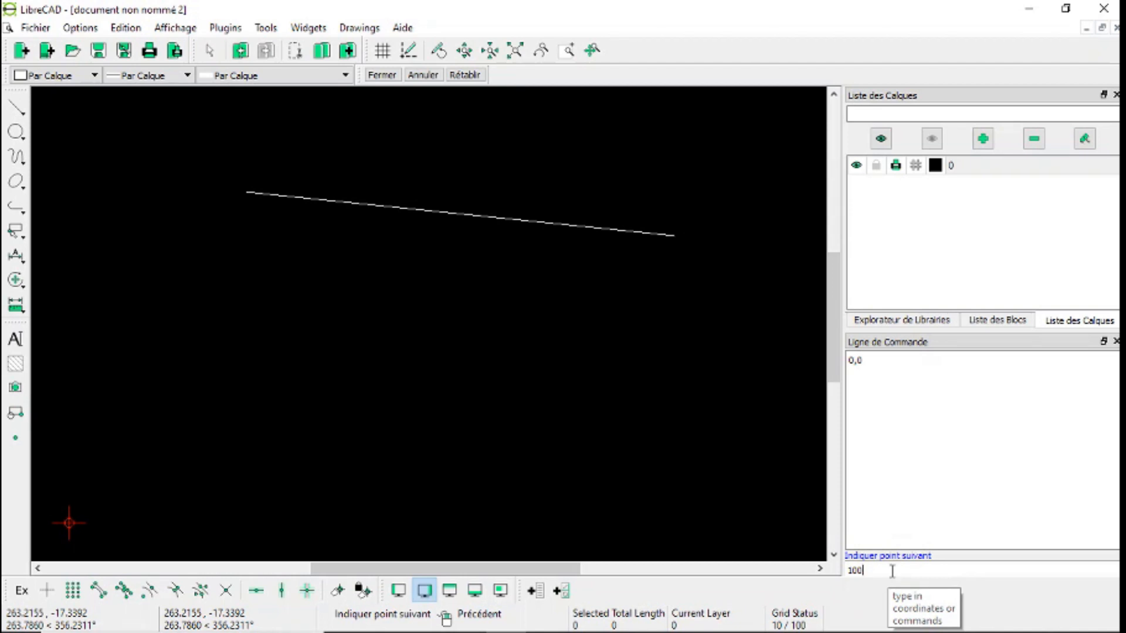
key("BackSpace")
key("BackSpace")
key("BackSpace")
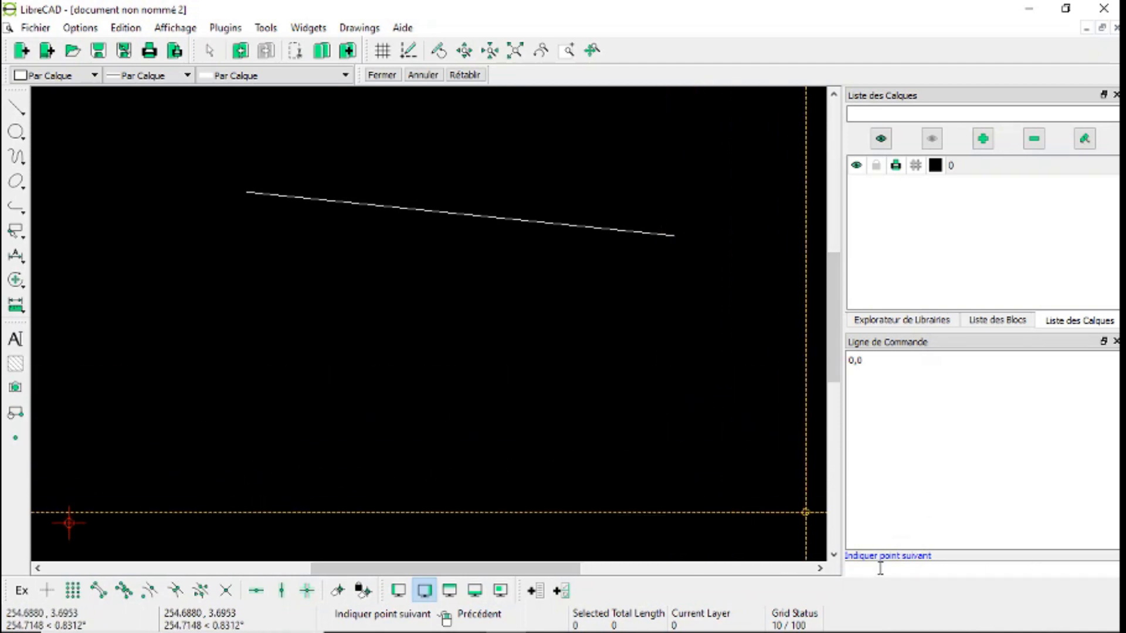
type("100,0")
key("Return")
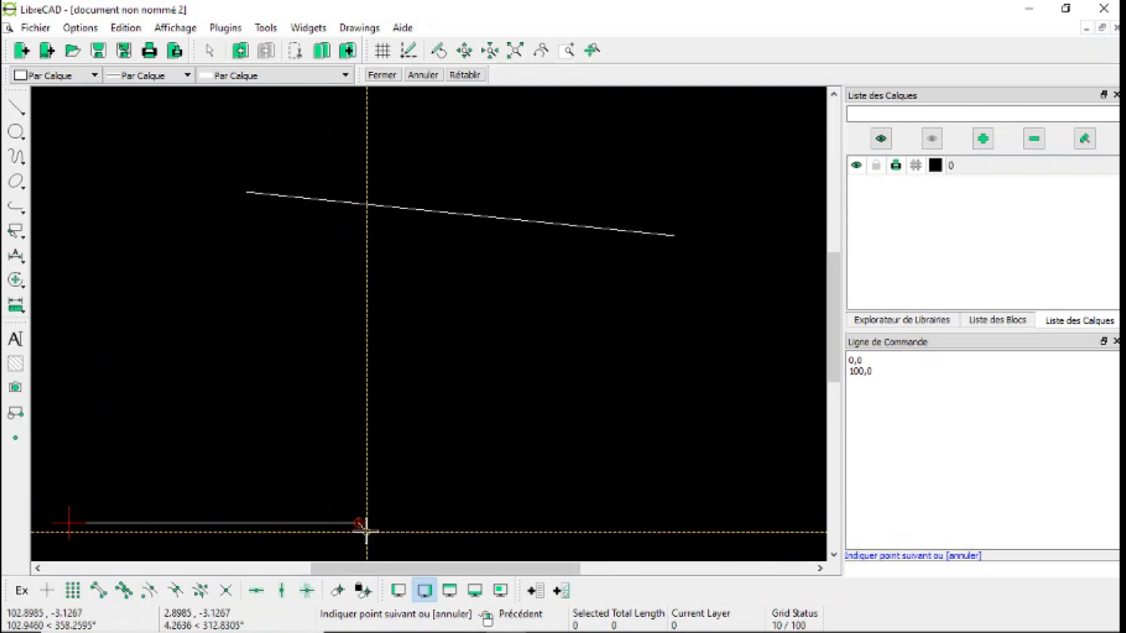
right_click(366, 447)
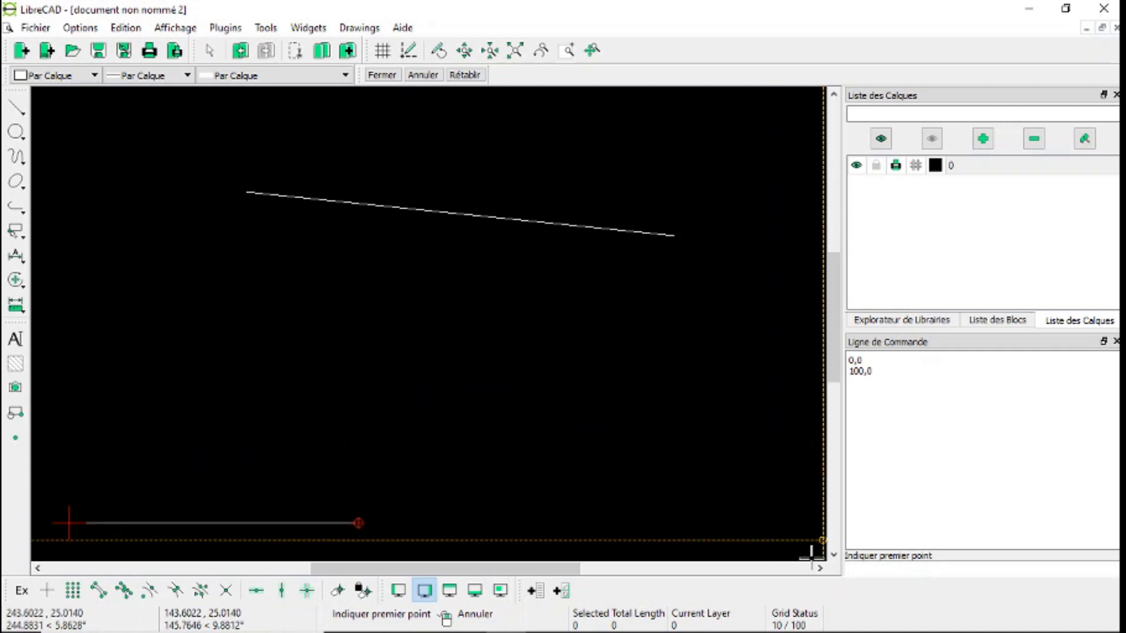
Draw a vertical line by entering the absolute coordinates 0,0 and 0,100, and end the chain.
left_click(892, 568)
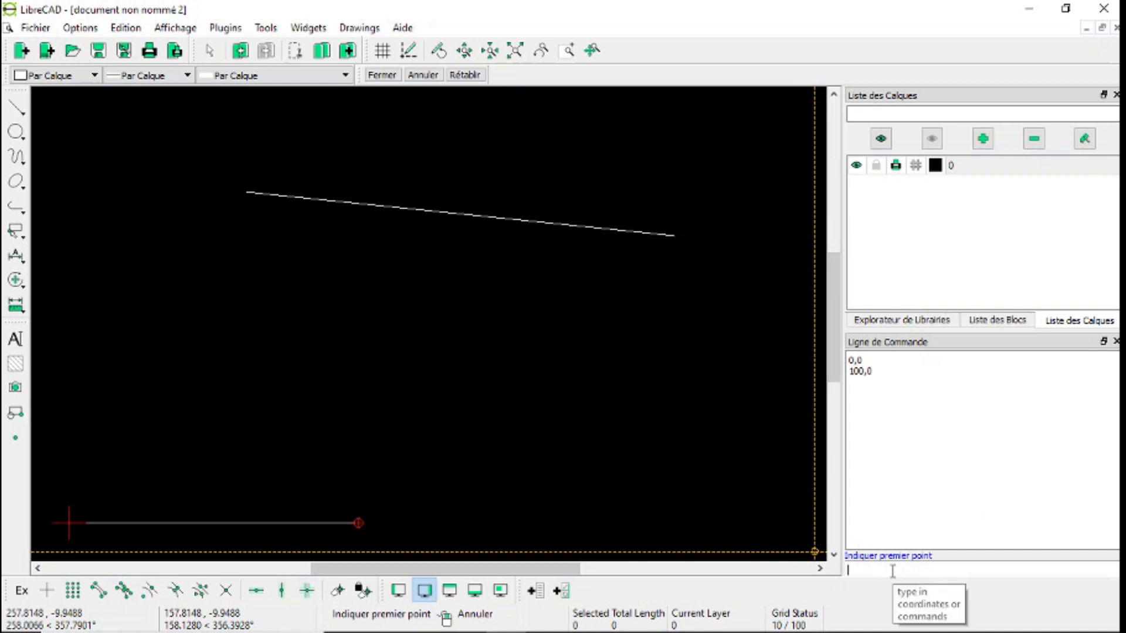
type("0,0")
key("Return")
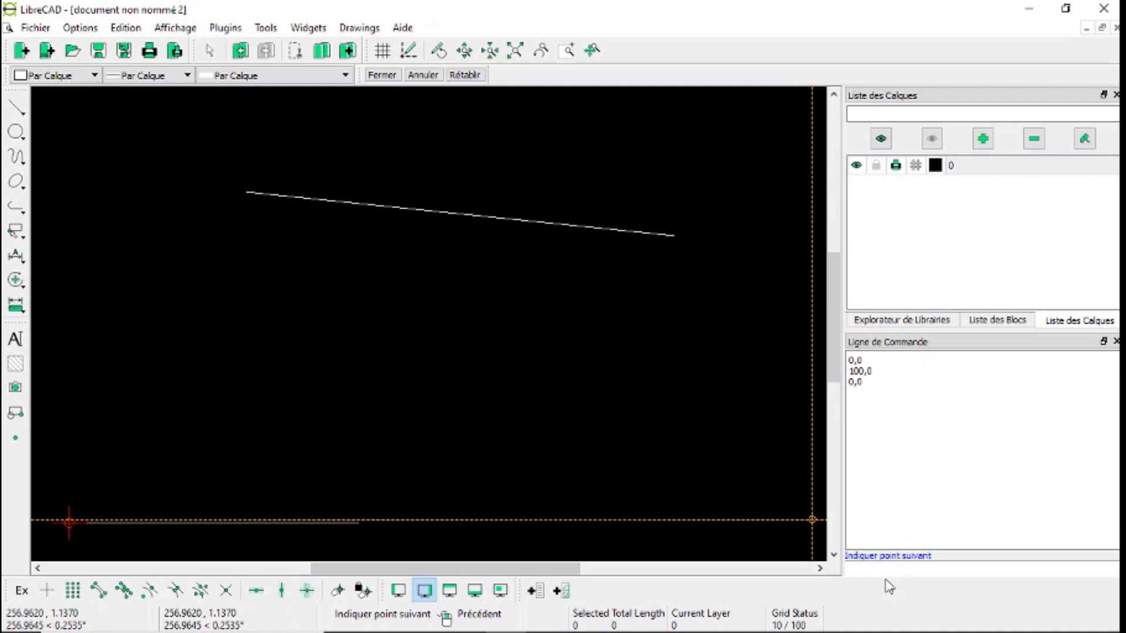
type("0,")
type("100")
key("Return")
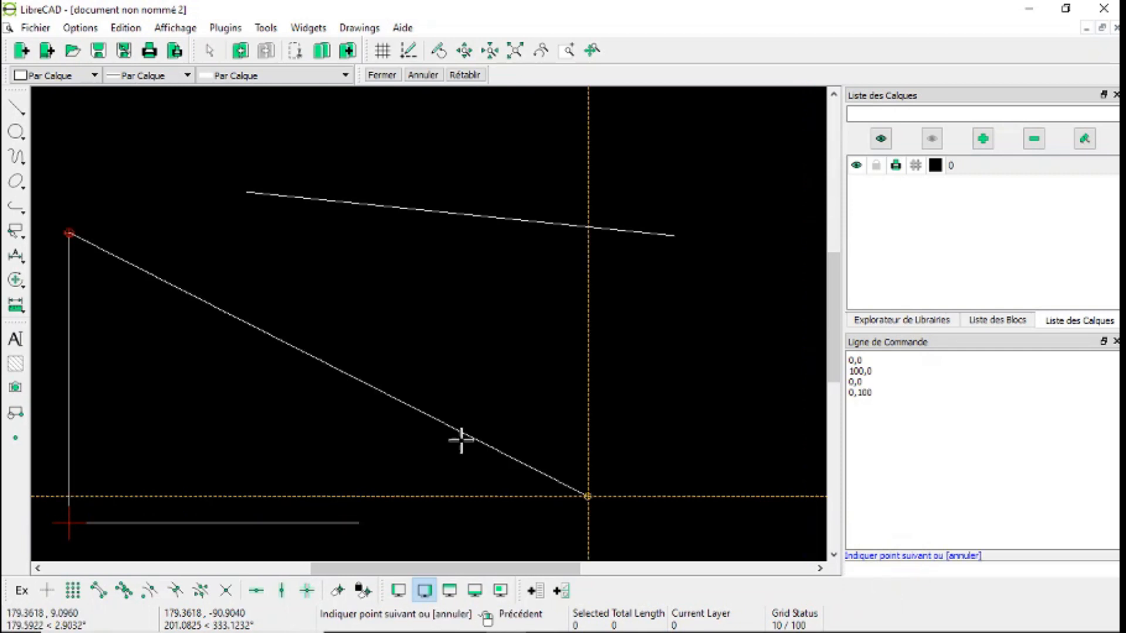
right_click(390, 294)
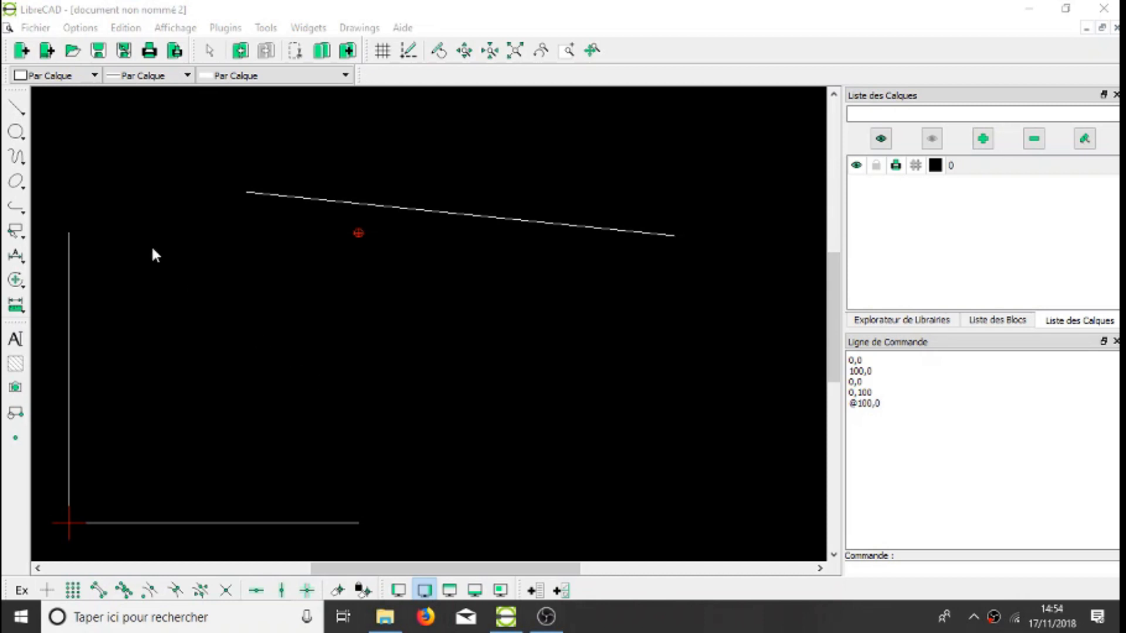
Draw a nearly horizontal two-point line from about (53, 60) to about (160, 63) and end the chain.
left_click(15, 108)
left_click(71, 105)
left_click(221, 350)
left_click(532, 341)
right_click(605, 477)
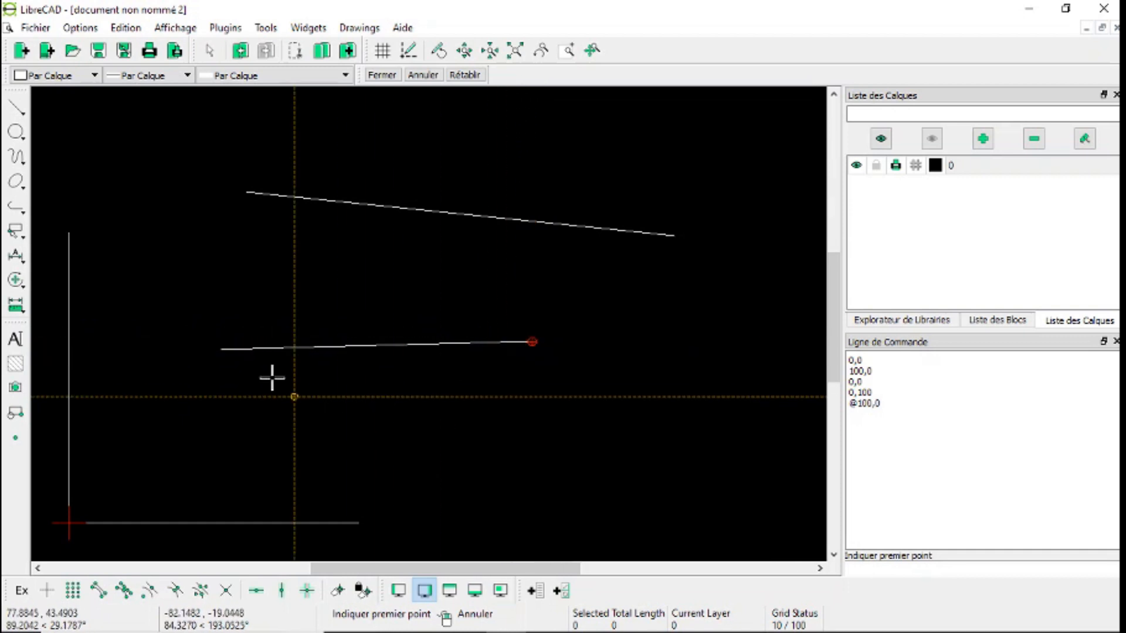
Draw a two-point line sloping gently downward from about (68, 96) to about (198, 80) and end the chain.
left_click(16, 108)
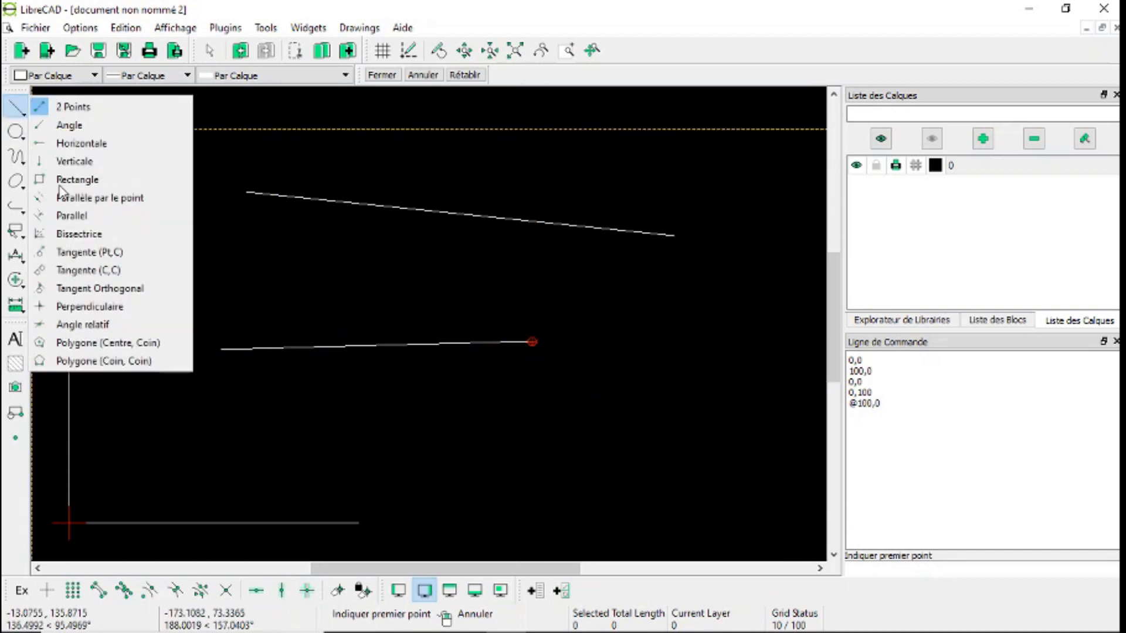
left_click(112, 109)
left_click(265, 246)
left_click(643, 292)
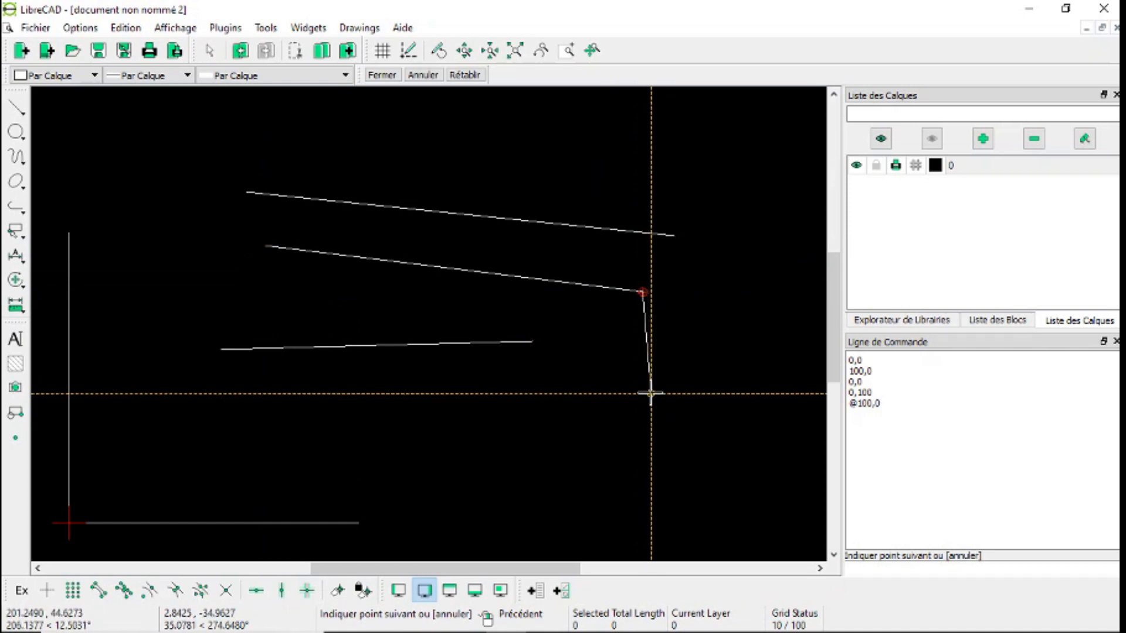
right_click(645, 392)
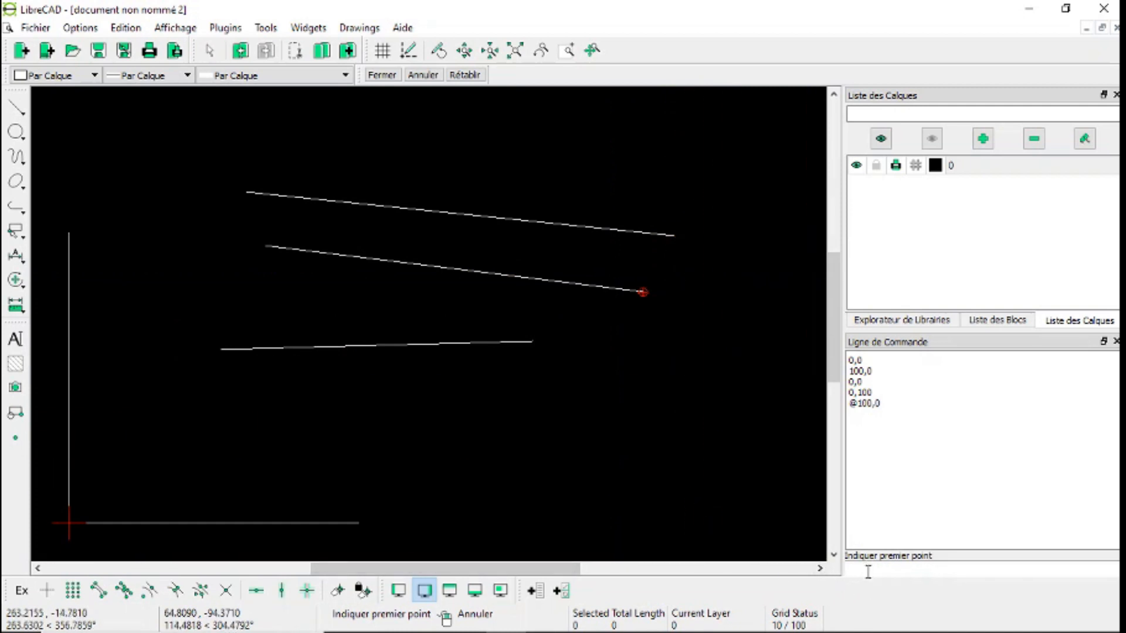
type("@")
key("BackSpace")
type("@0,0")
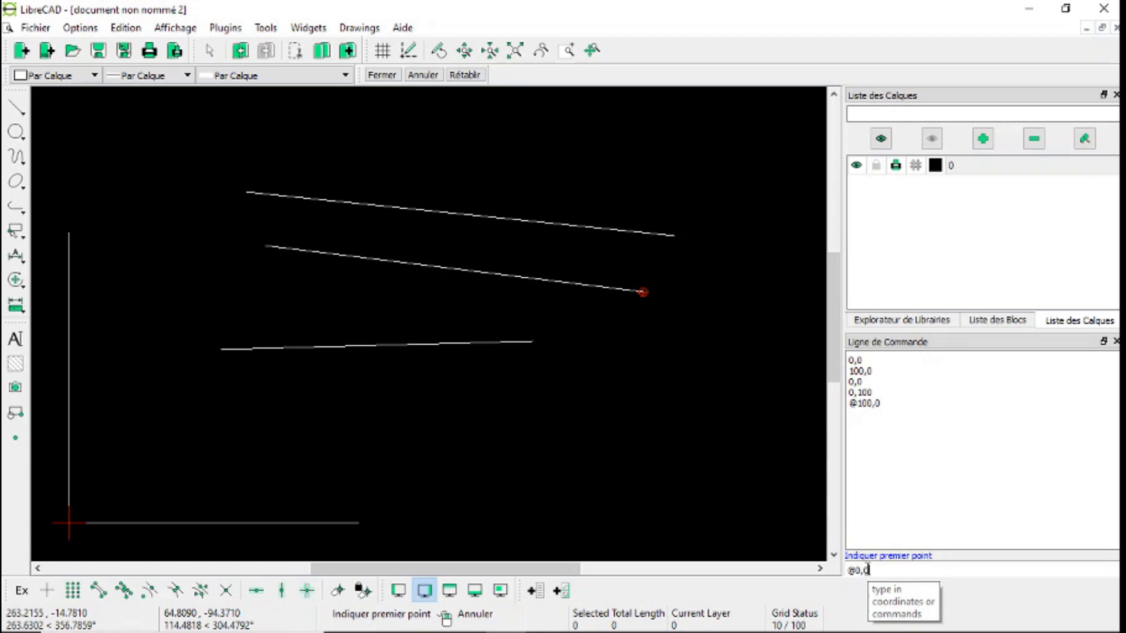
key("Return")
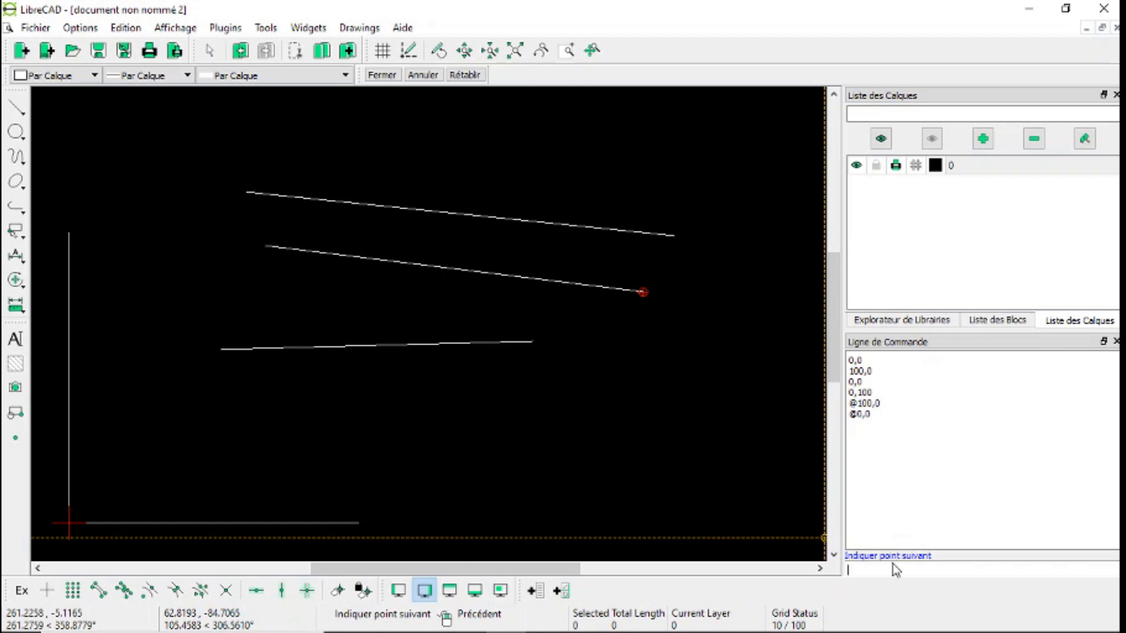
type("@50,0")
key("Return")
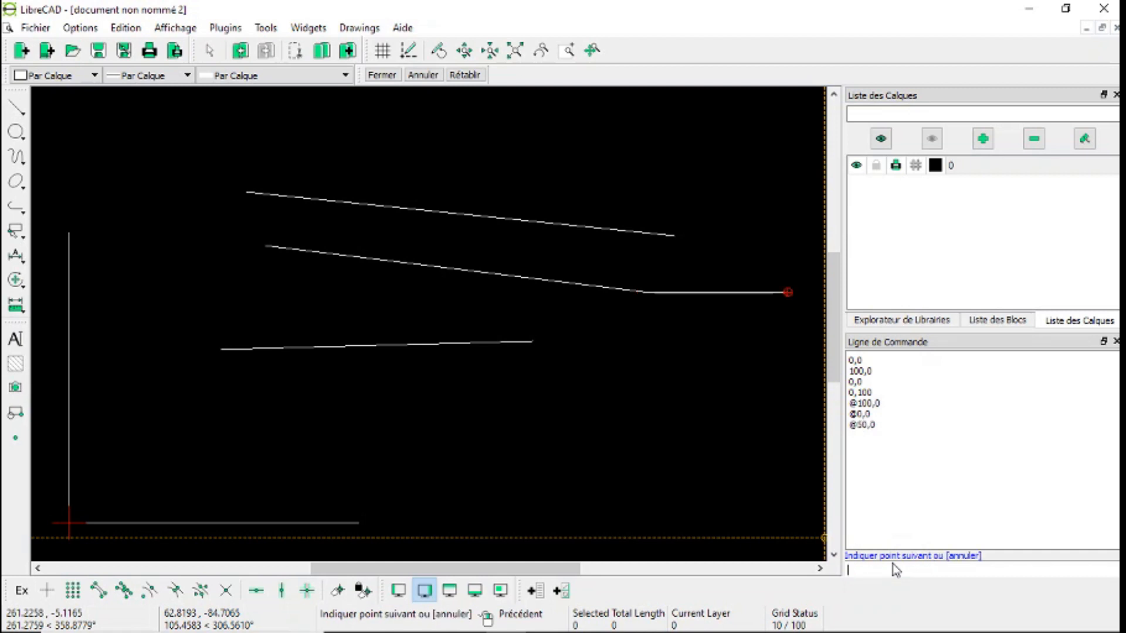
right_click(738, 410)
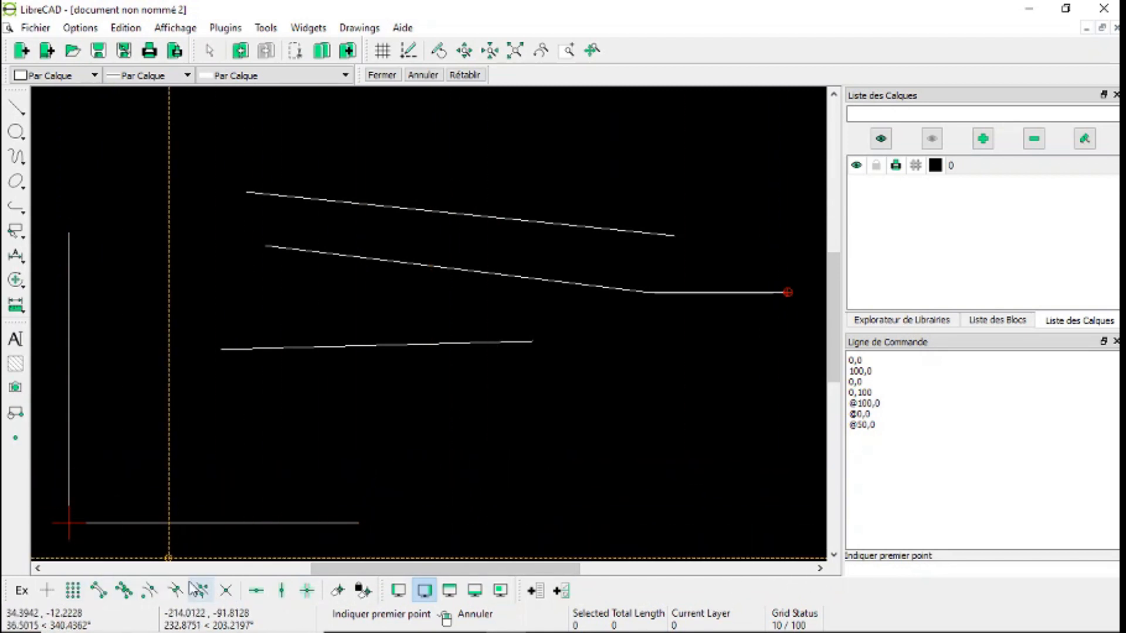
Toggle endpoint snapping off and on again, leaving it enabled for picking the next line's first point.
left_click(150, 590)
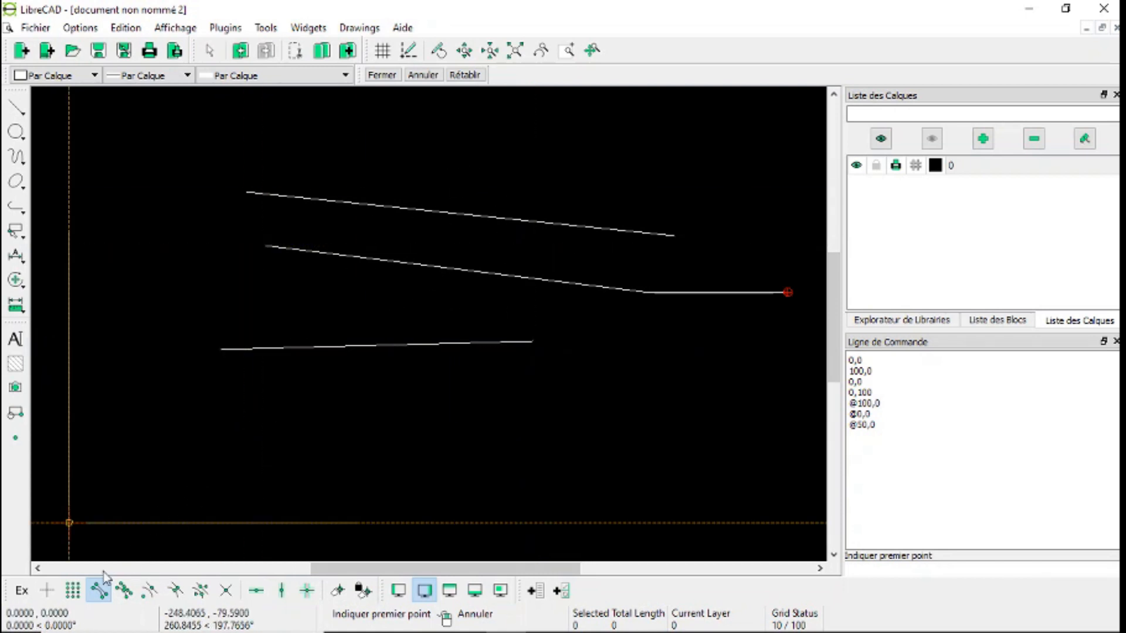
left_click(94, 594)
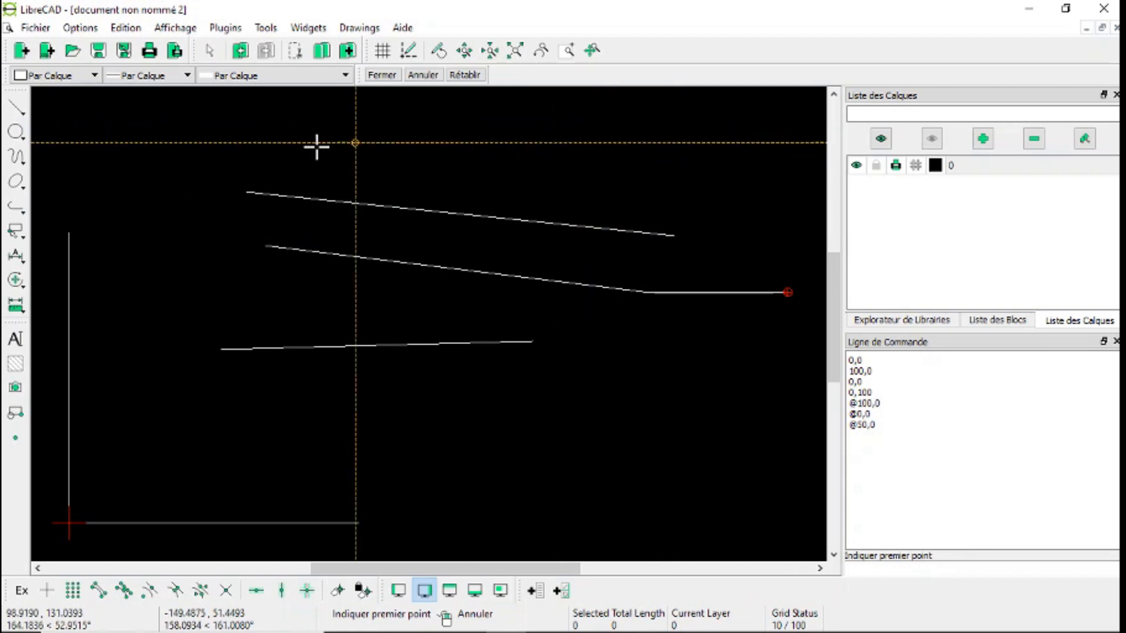
left_click(101, 590)
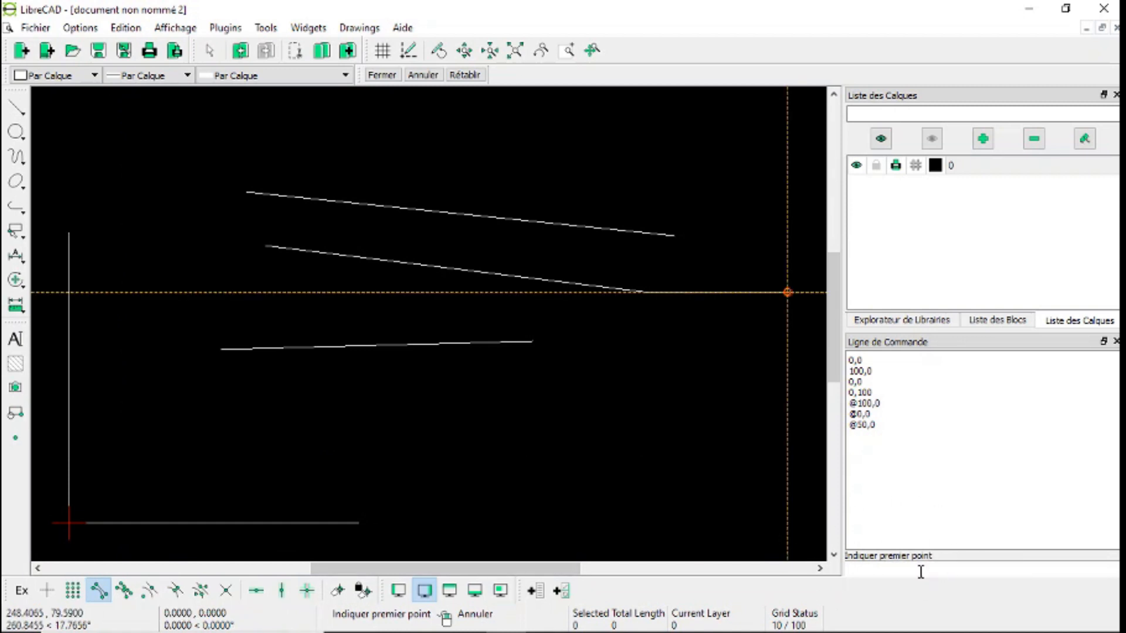
With endpoint snapping, draw a vertical line from the right end of the uppermost sloping line using @0,20, and end the chain.
left_click(107, 592)
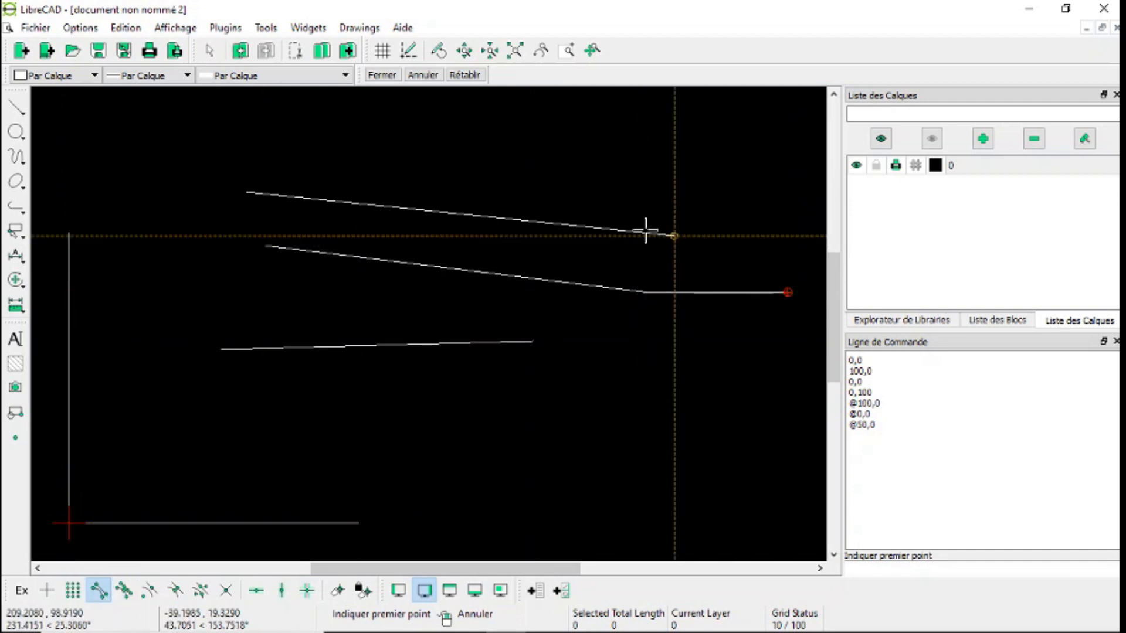
left_click(677, 235)
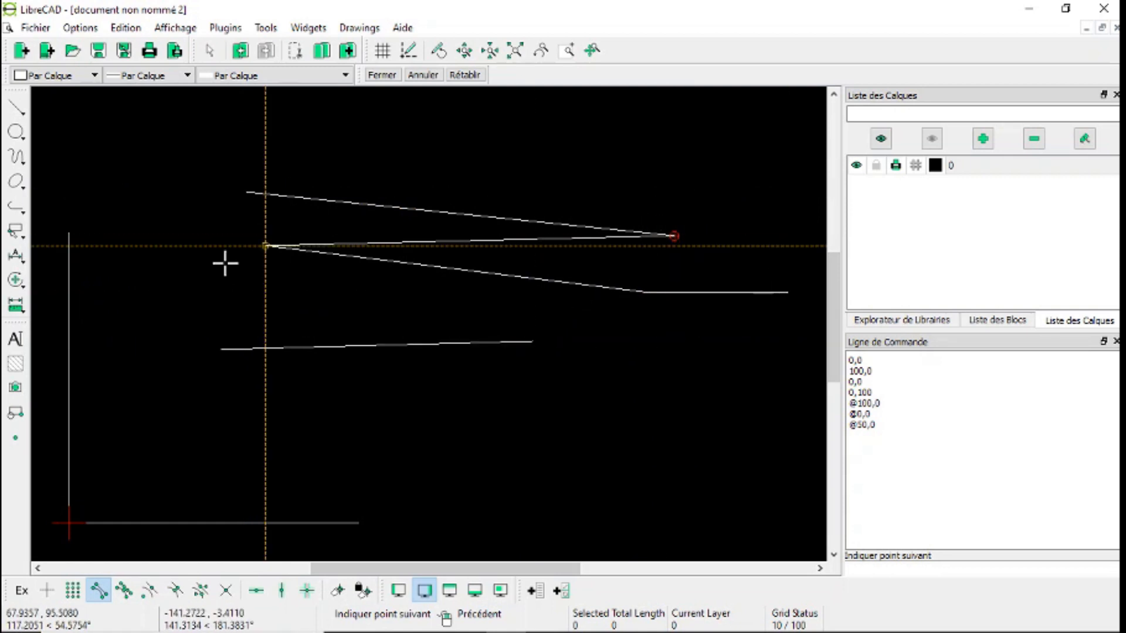
left_click(102, 593)
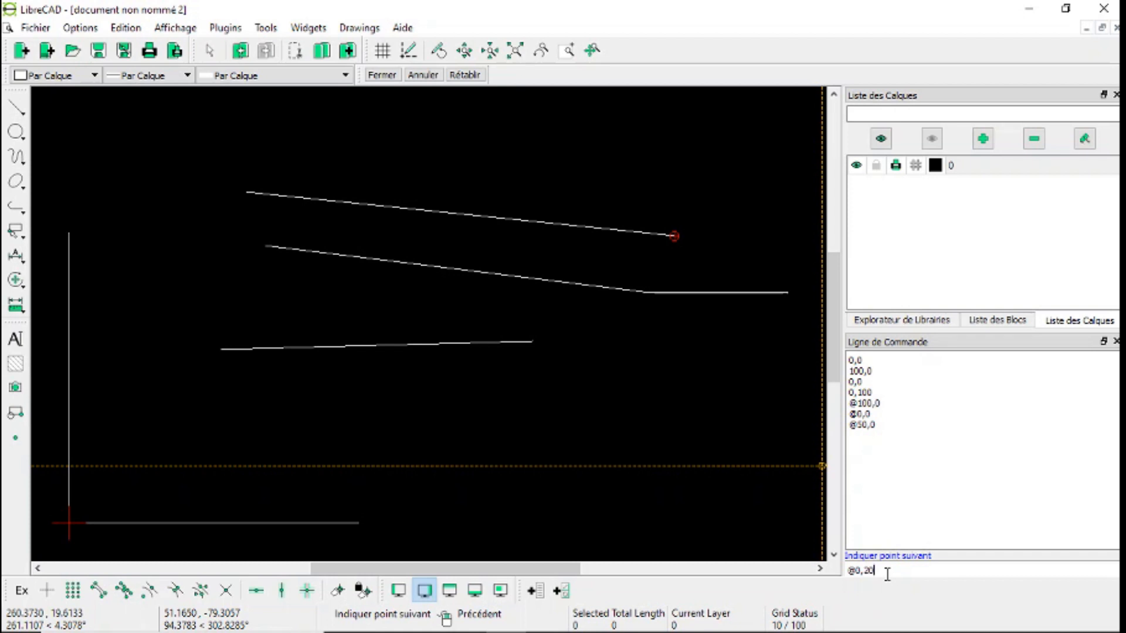
key("Return")
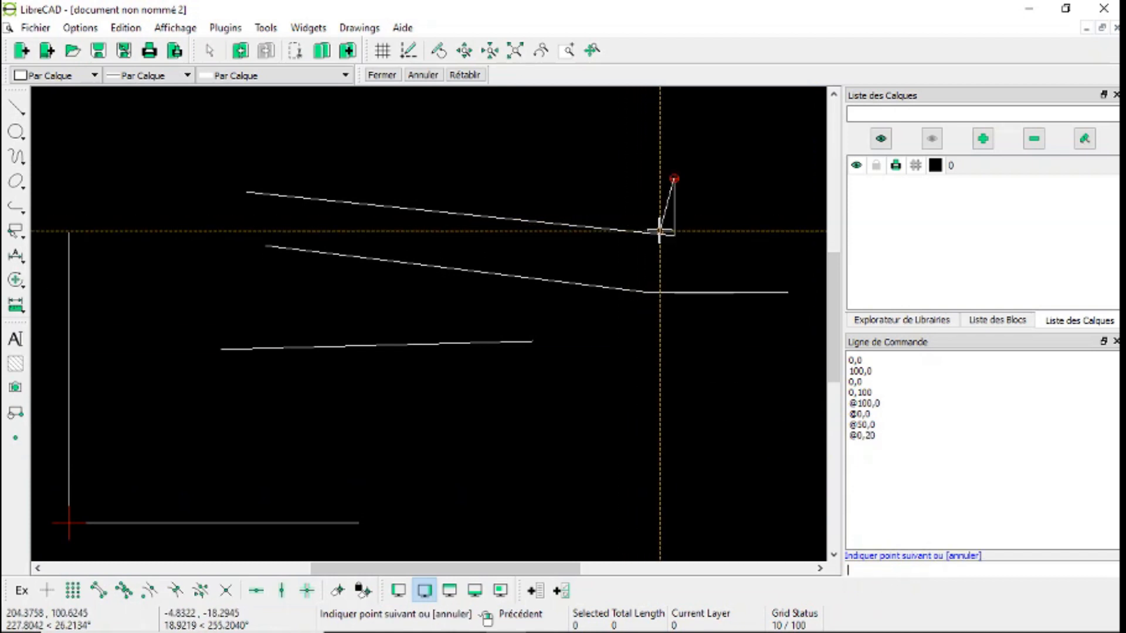
right_click(659, 228)
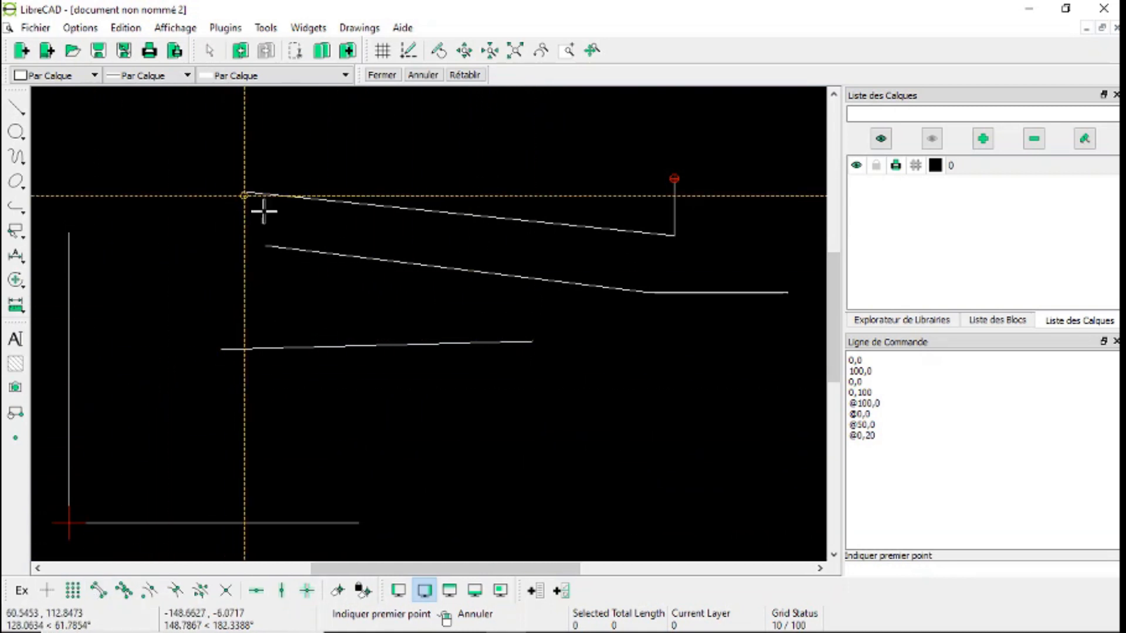
With midpoint snapping, draw a vertical line from the middle of the uppermost sloping line using @0,-50, and end the chain.
left_click(176, 591)
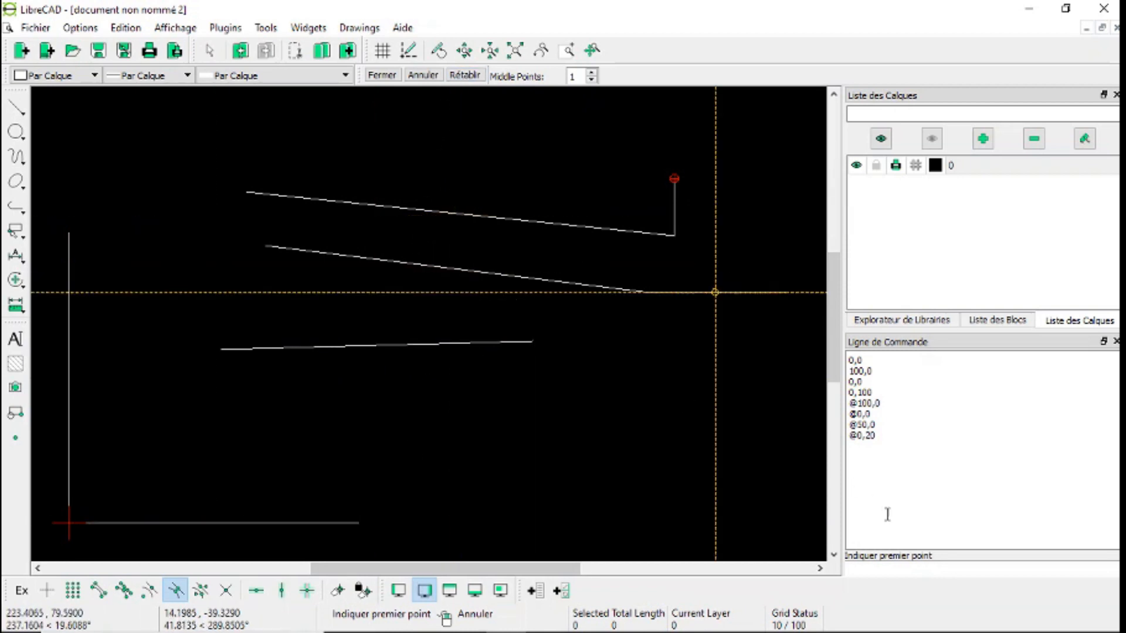
left_click(444, 212)
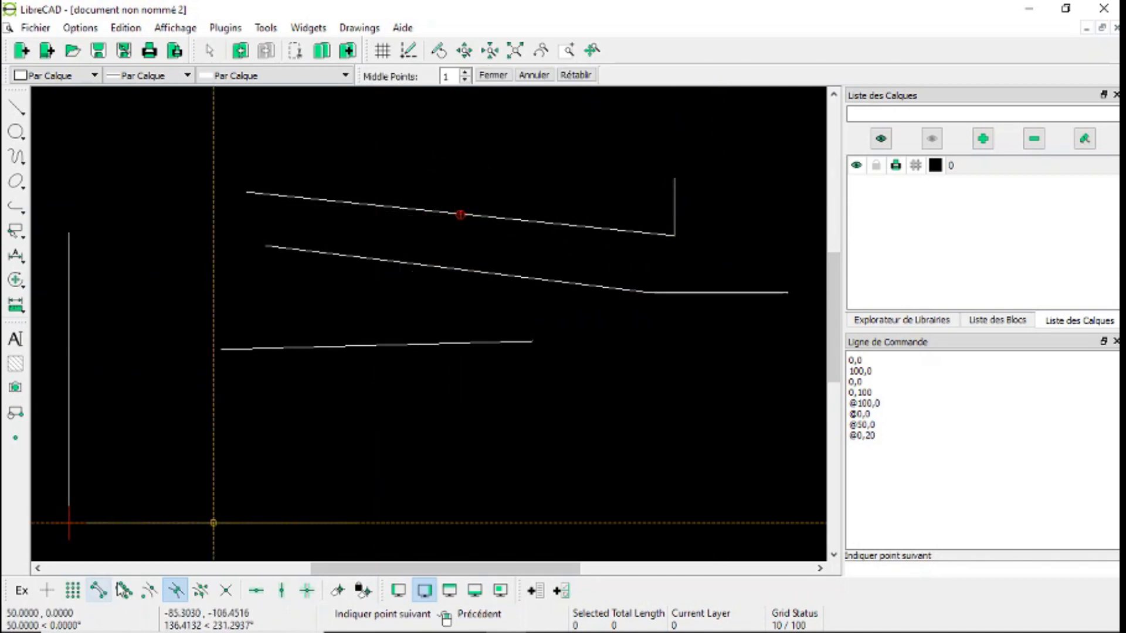
left_click(175, 591)
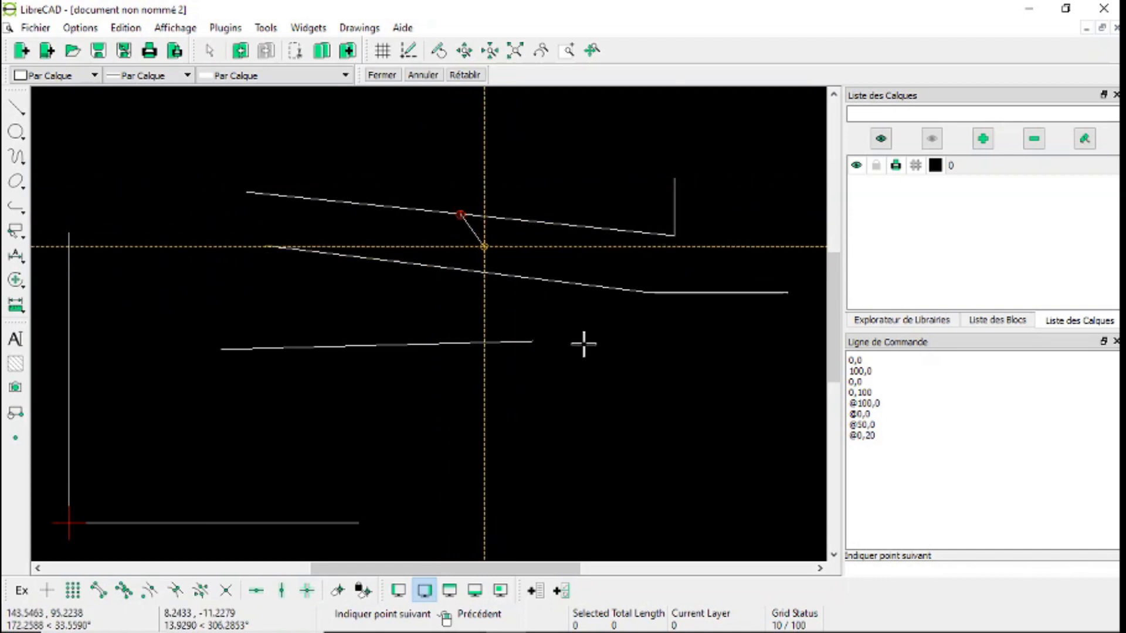
left_click(895, 570)
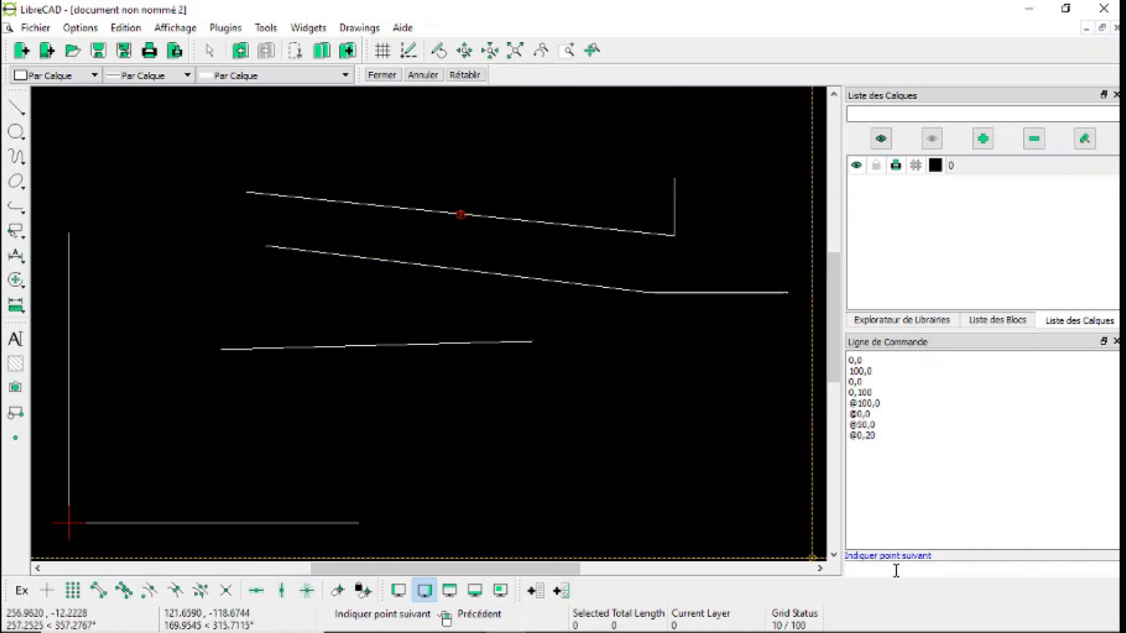
type("@")
key("BackSpace")
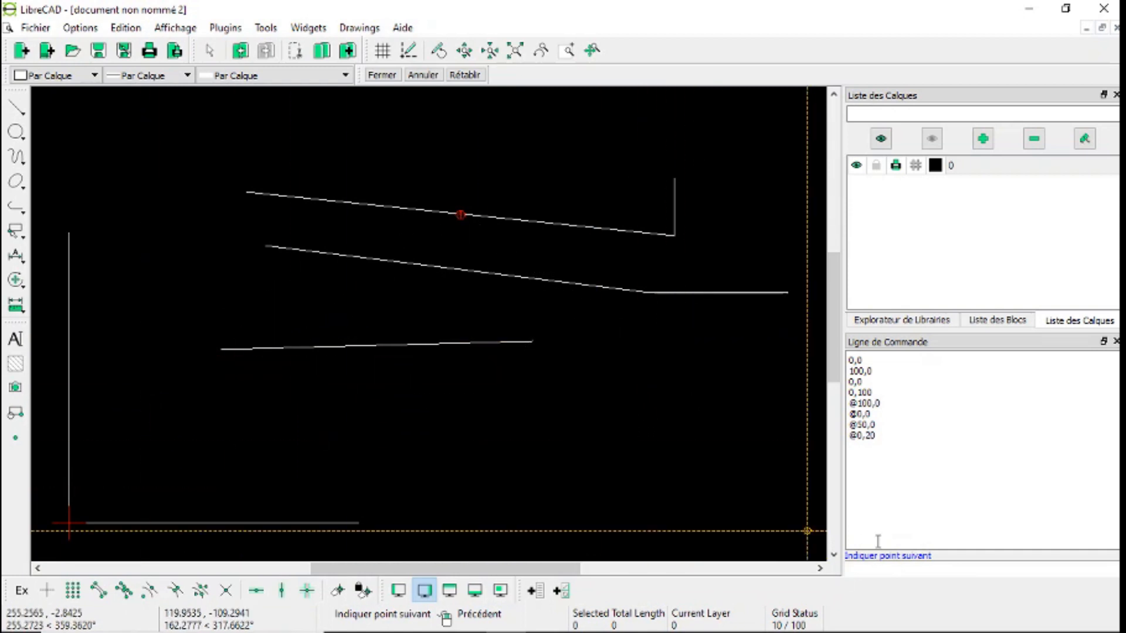
type("@0,")
type("-50")
key("Return")
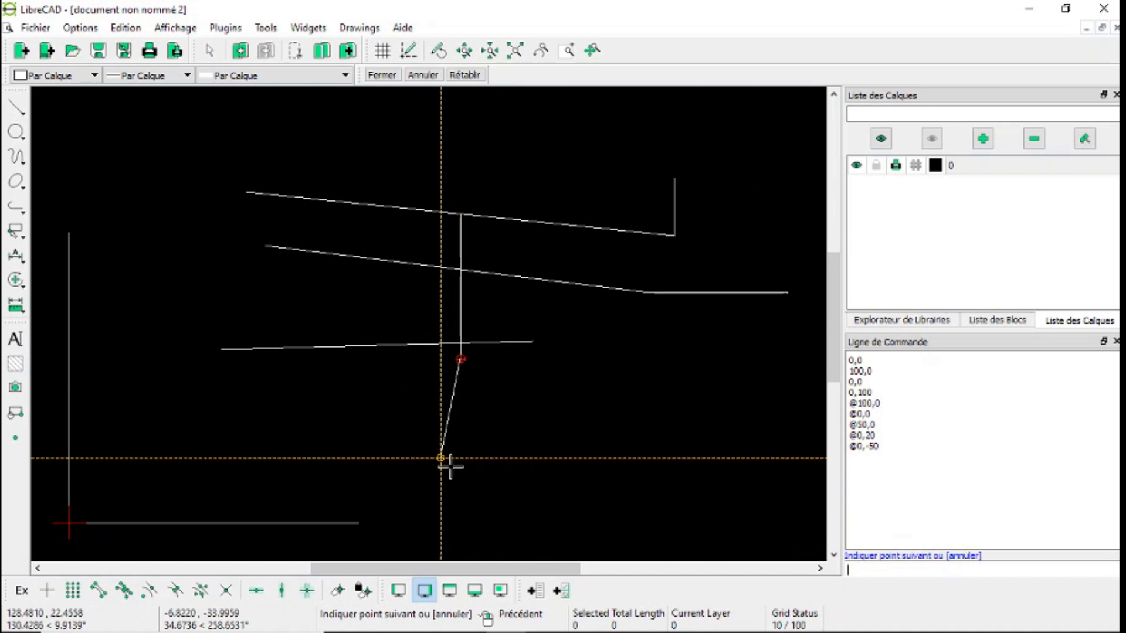
right_click(460, 472)
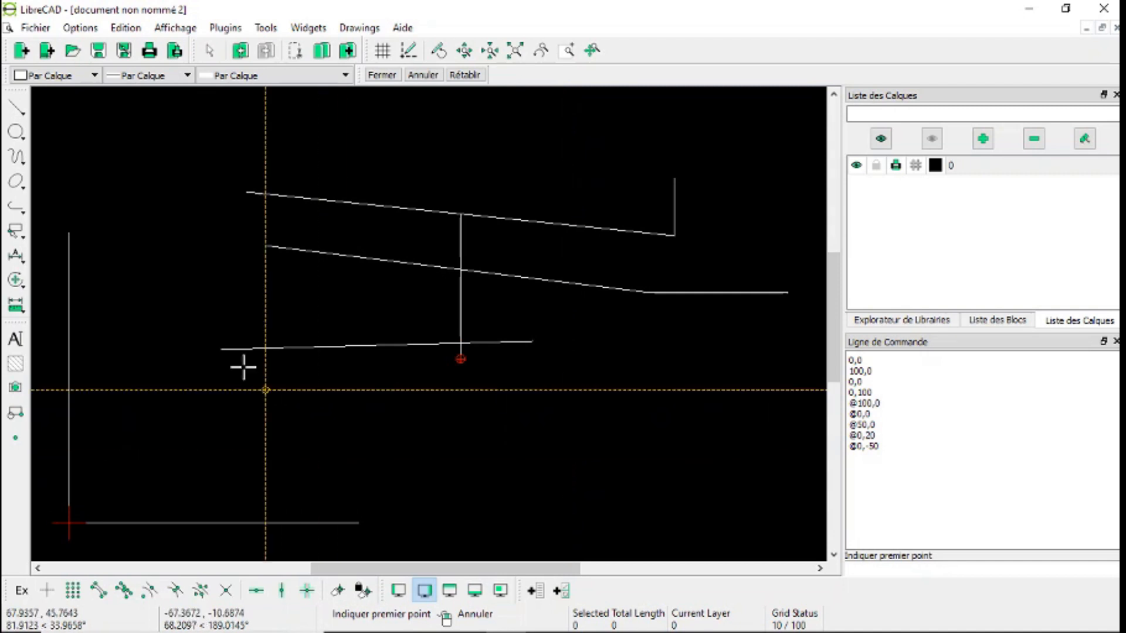
Leave the line command, select all the lines in the drawing with a selection window and delete them.
right_click(153, 247)
left_click_drag(49, 129, 177, 156)
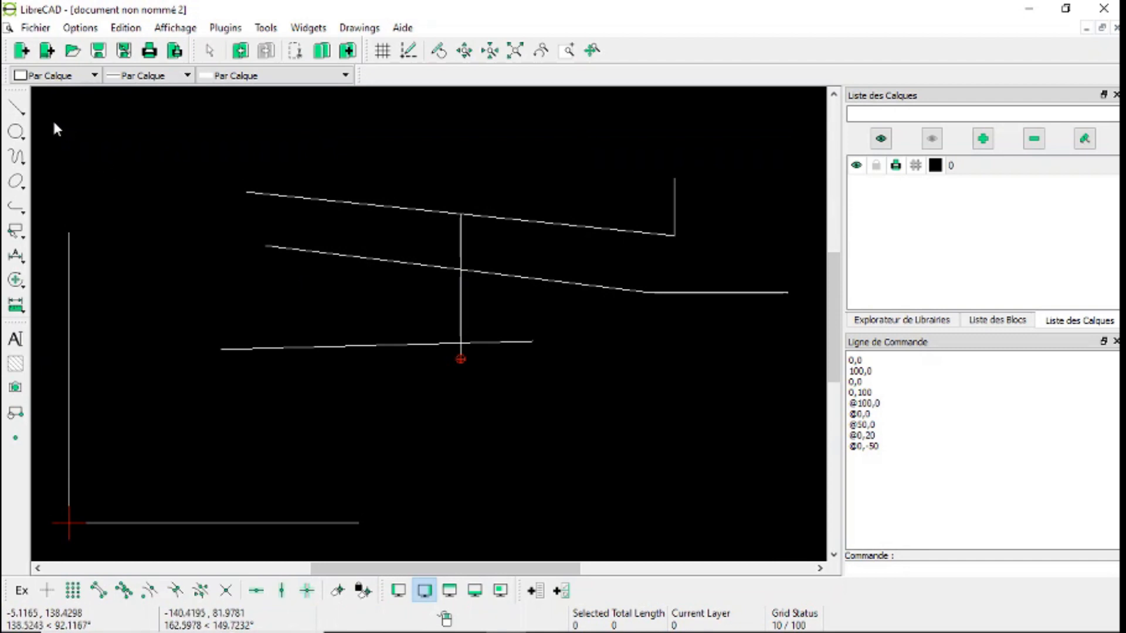
left_click_drag(47, 116, 803, 533)
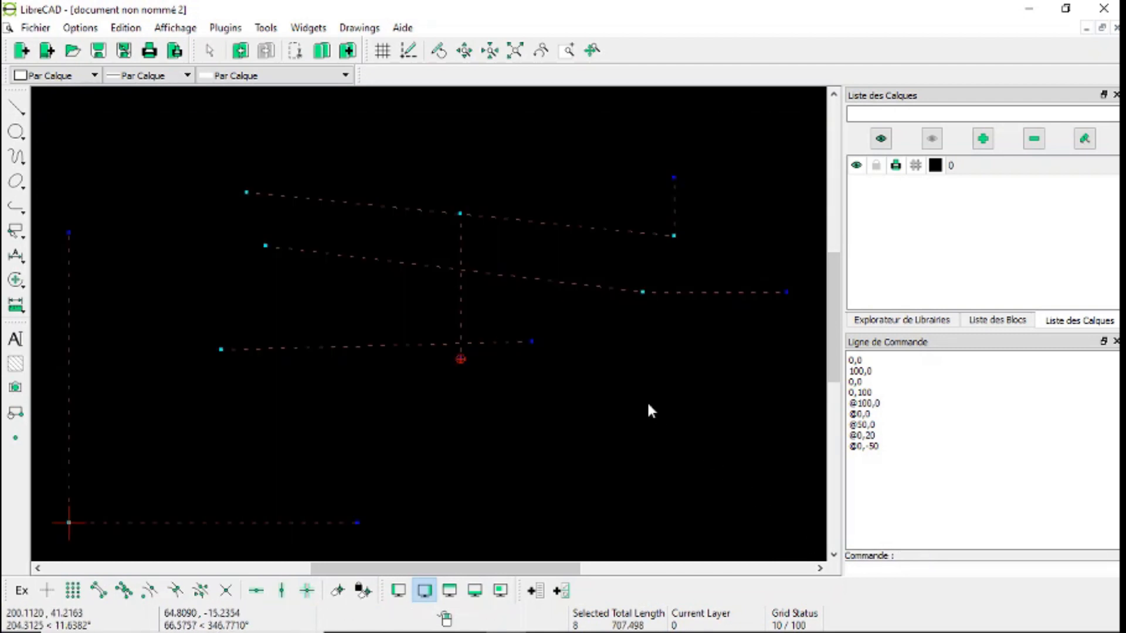
key("Delete")
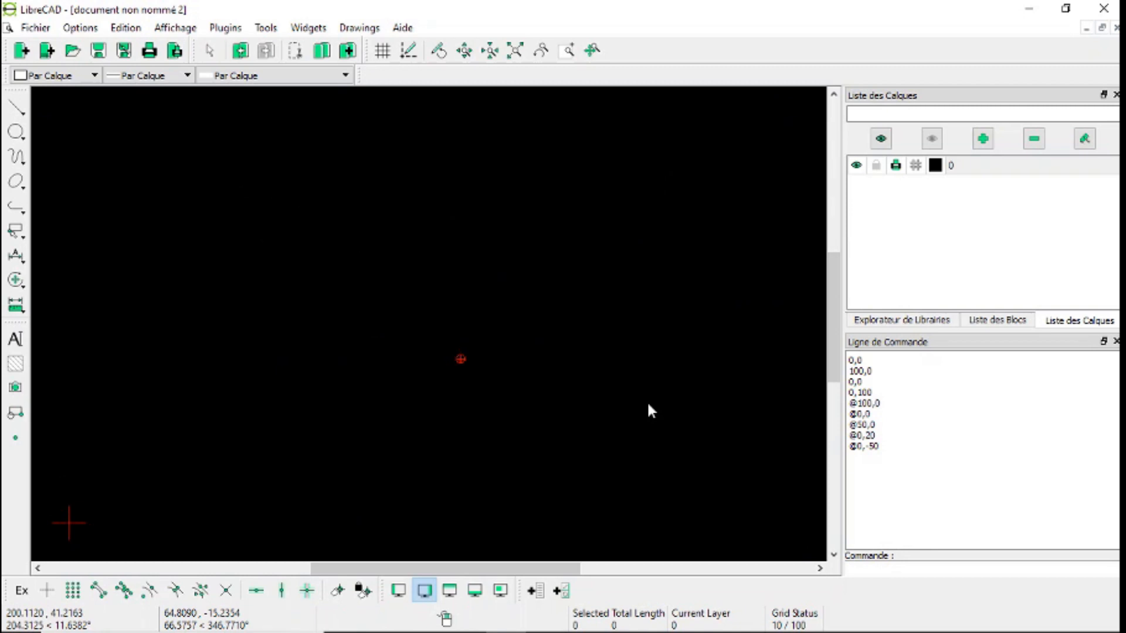